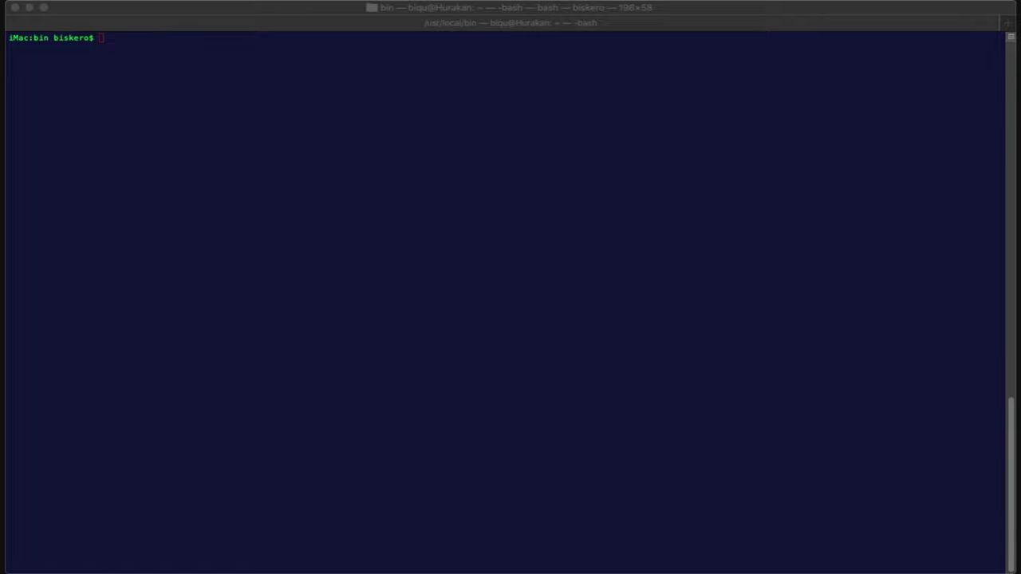
Step: Clear the Terminal and log in over SSH to the printer host at 192.168.3.243
click(520, 3)
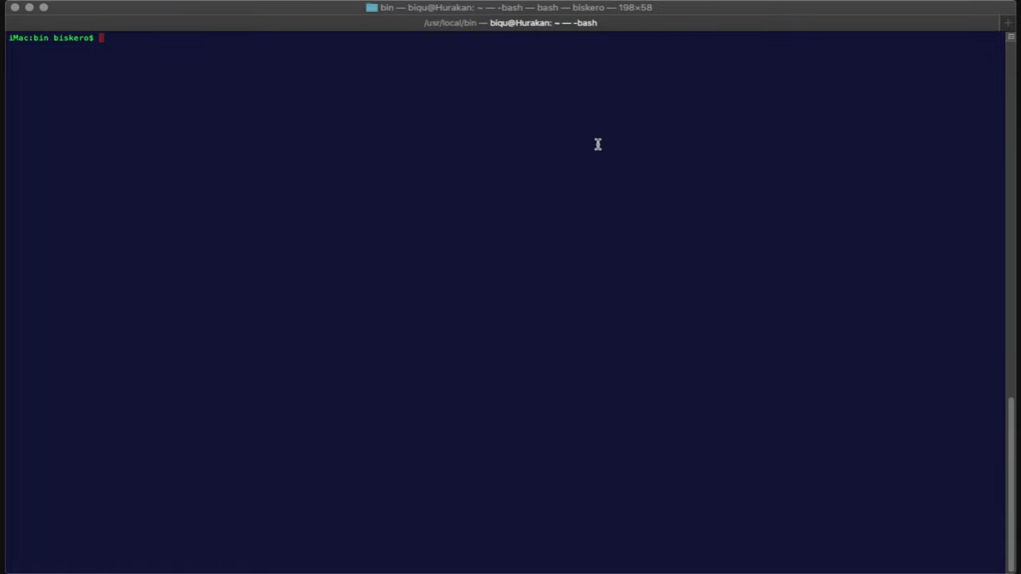
text(clear)
key(Return)
key(Up)
key(Up)
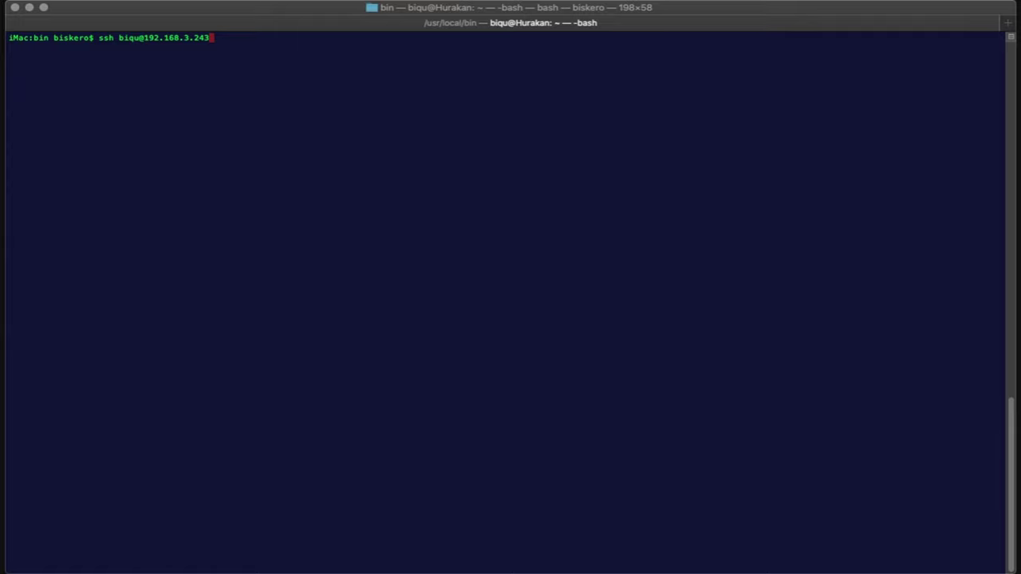
key(Return)
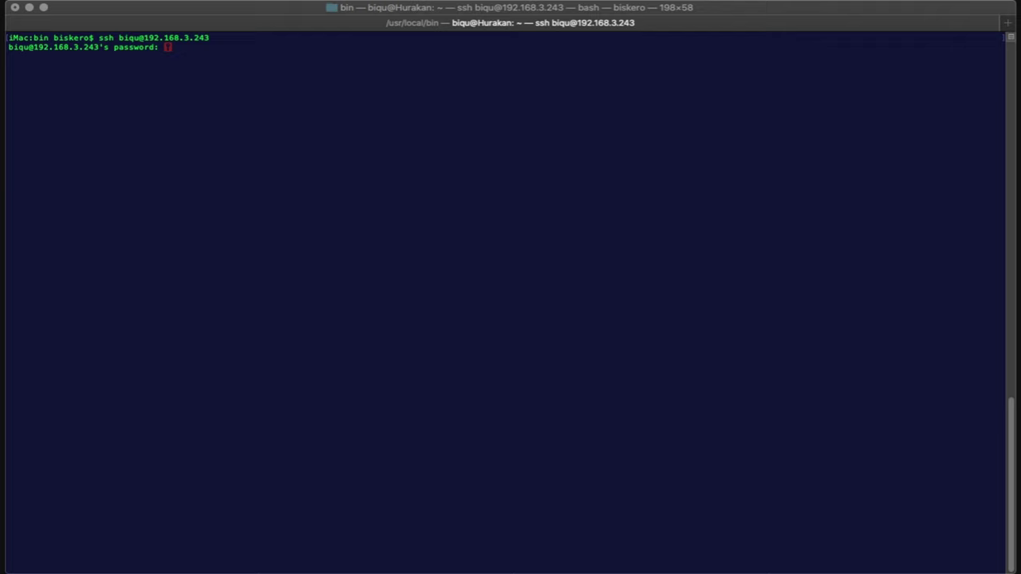
key(Return)
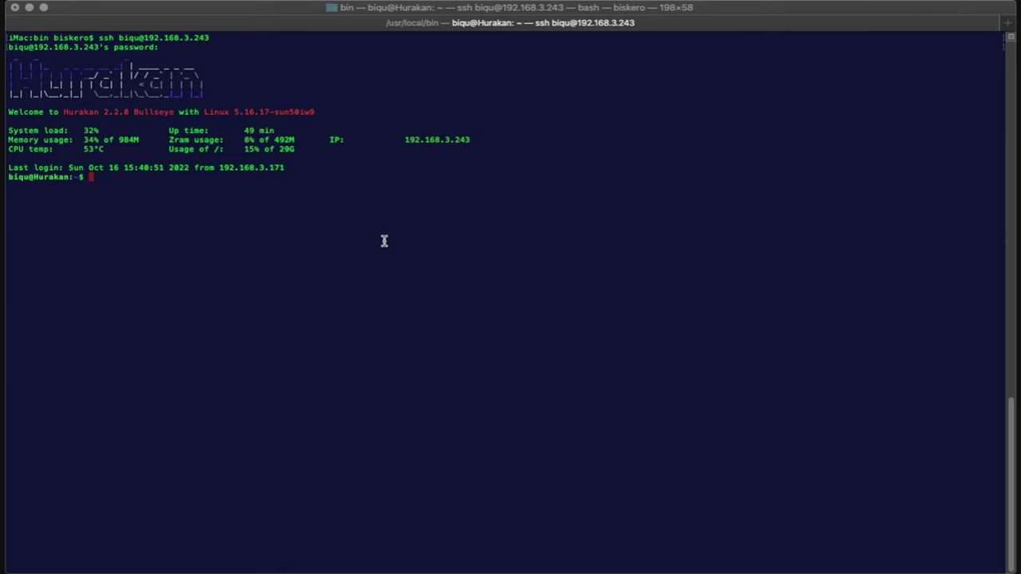
Step: List /dev/serial/by-id/ and copy the usb-Klipper stm32g0b1xx device path
text(ls /dev/serial/by-id/)
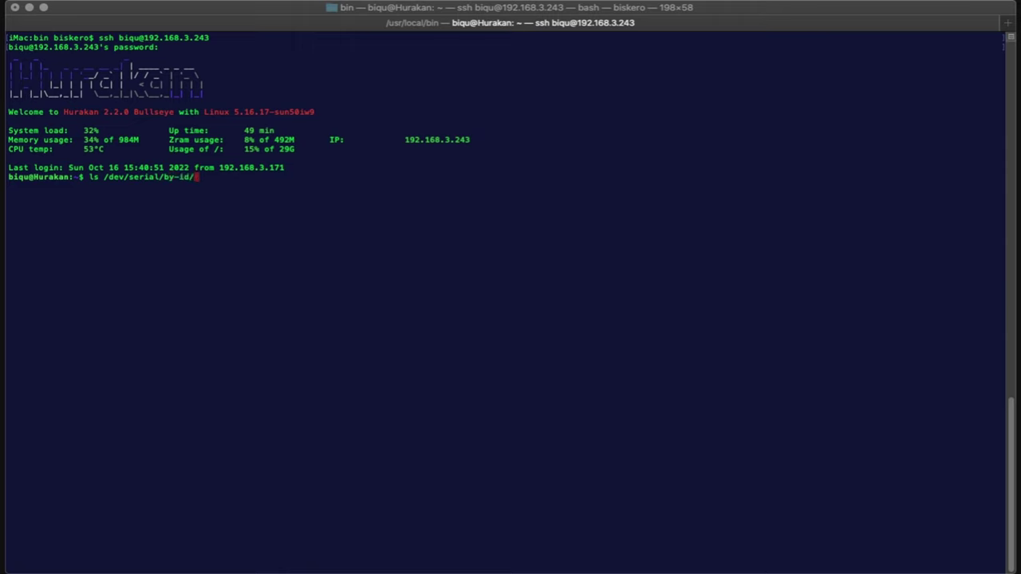
key(Return)
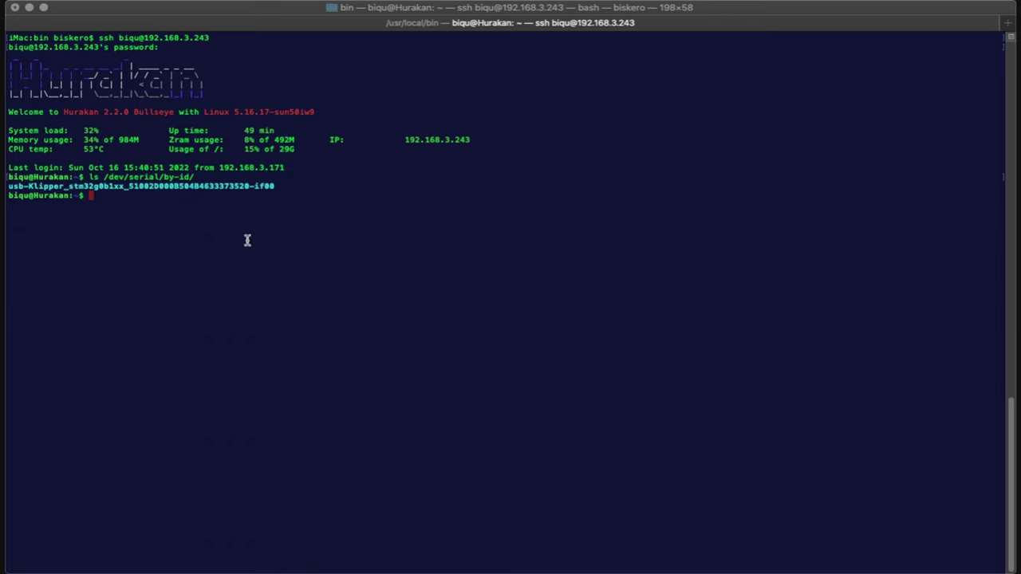
drag(10, 185, 274, 185)
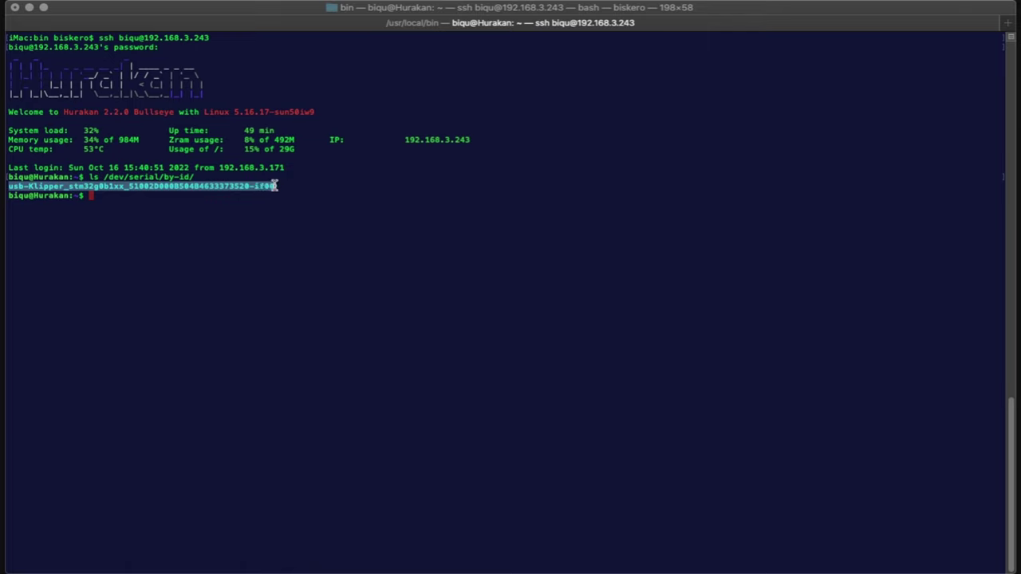
right_click(166, 187)
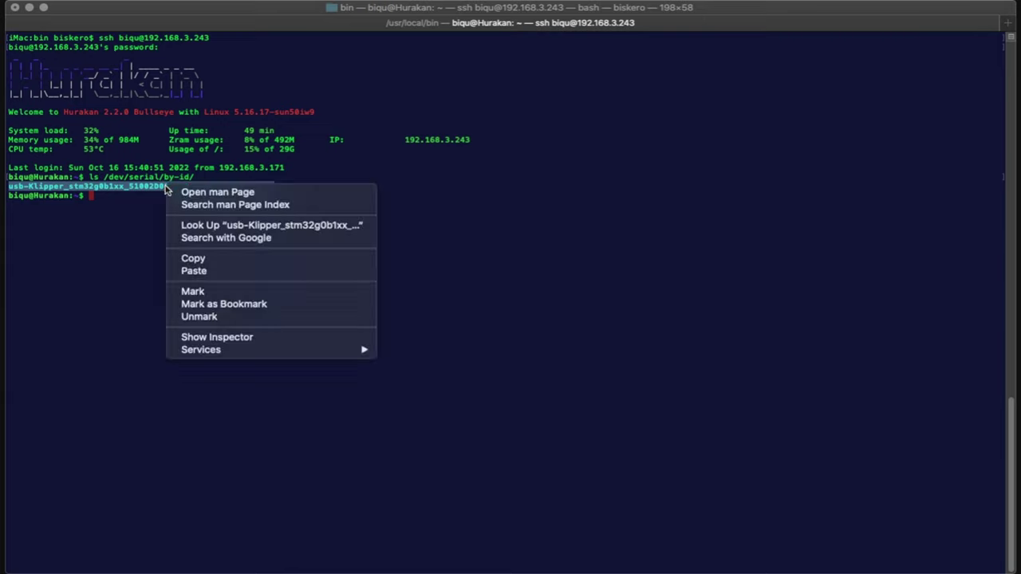
click(194, 257)
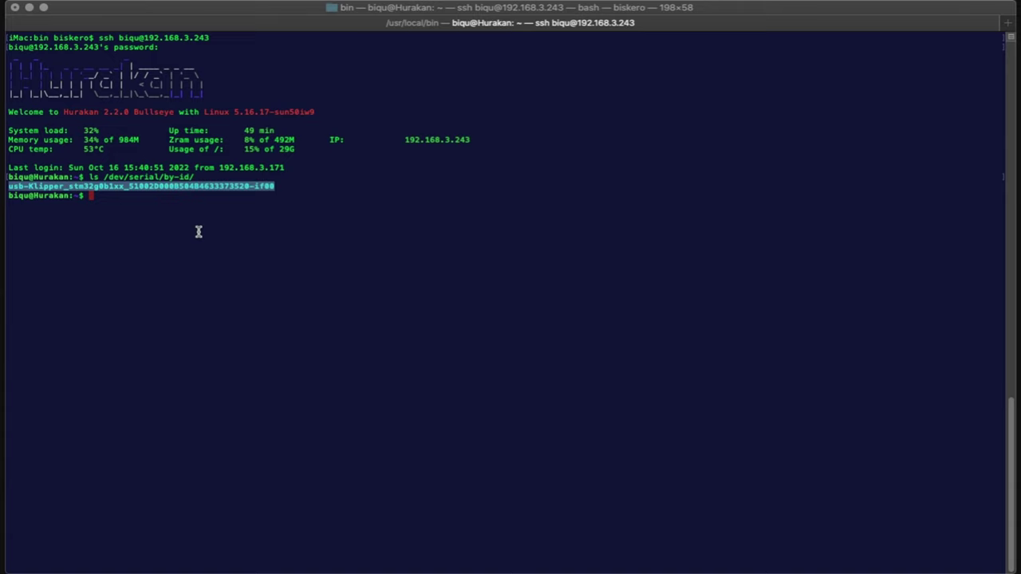
click(199, 231)
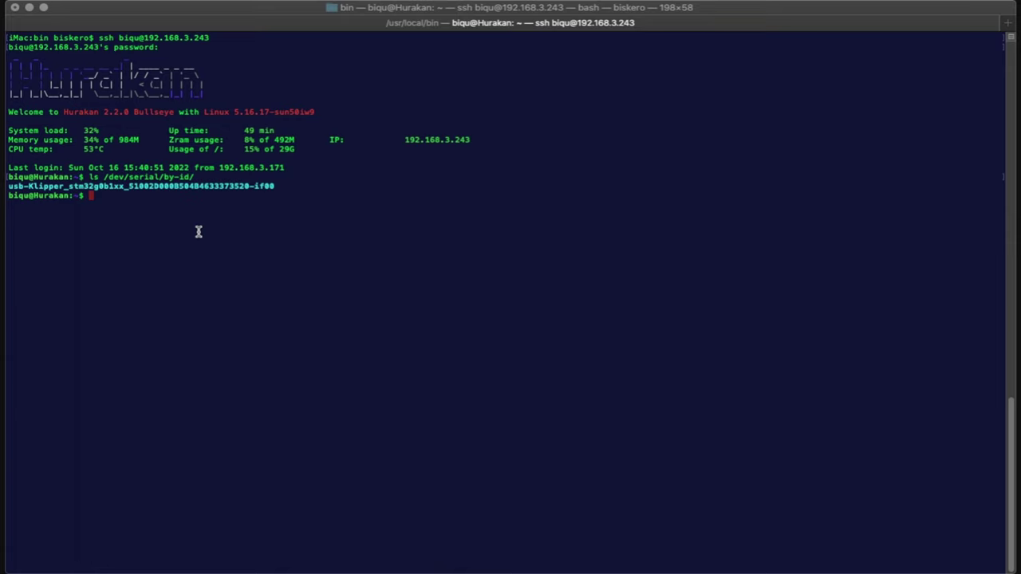
Step: In ~/klipper, list all files, then stage make flash FLASH_DEVICE with the pasted Klipper device path
text(cd ~/klipper)
text(/)
key(Return)
text(ls)
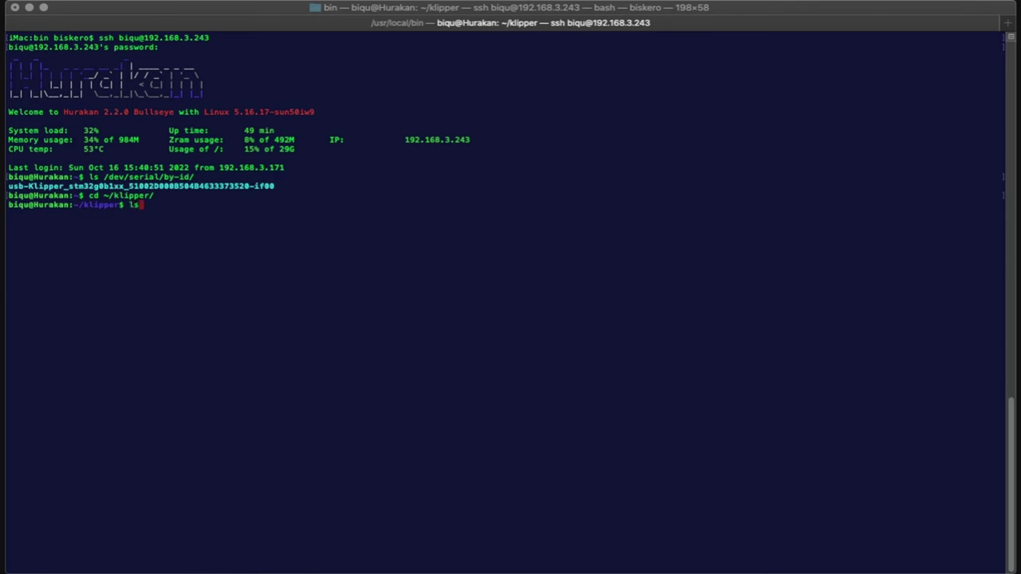
text( -la)
key(Return)
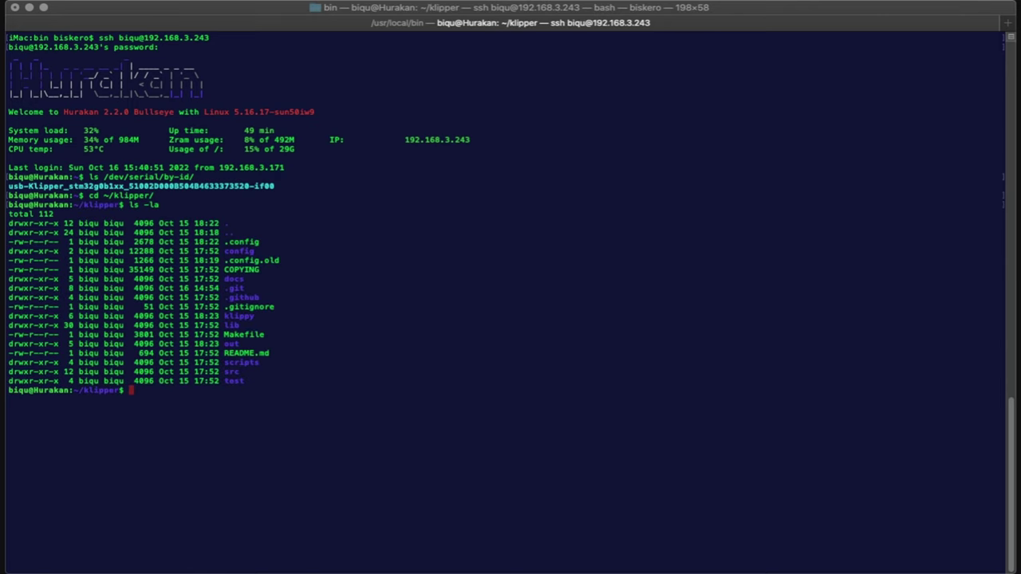
text(make flash FLASH_DEVICE)
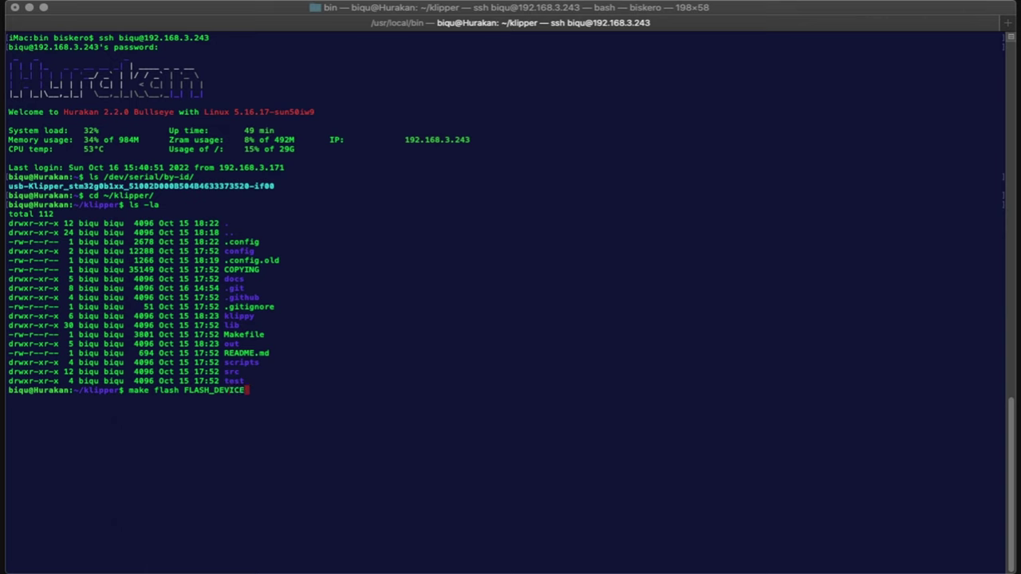
text(=/dev/serial/by-id)
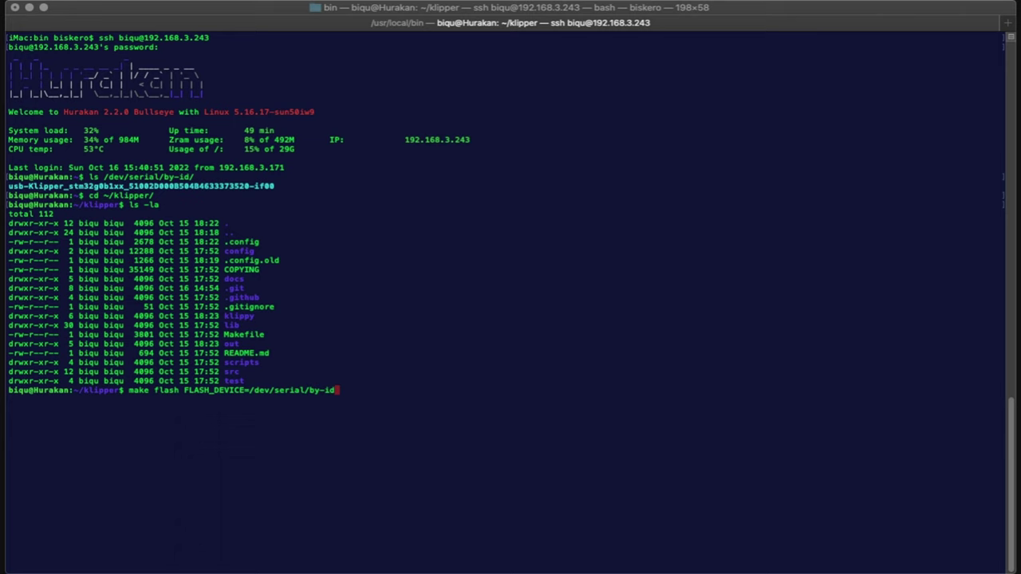
text(/)
key(super+v)
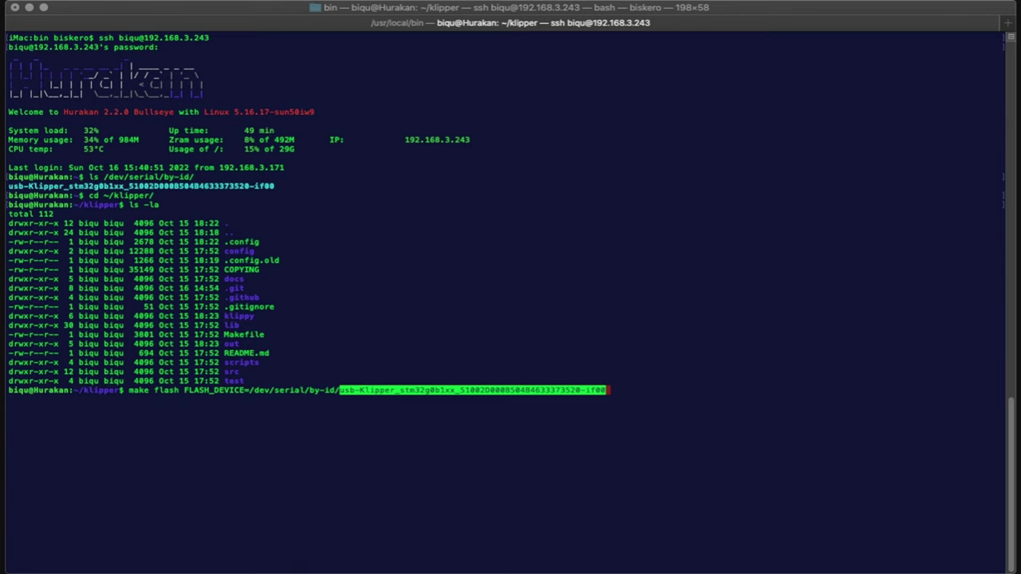
Step: Run make flash: the 26644-byte firmware downloads 100%, then it ends in make Error 255
key(Return)
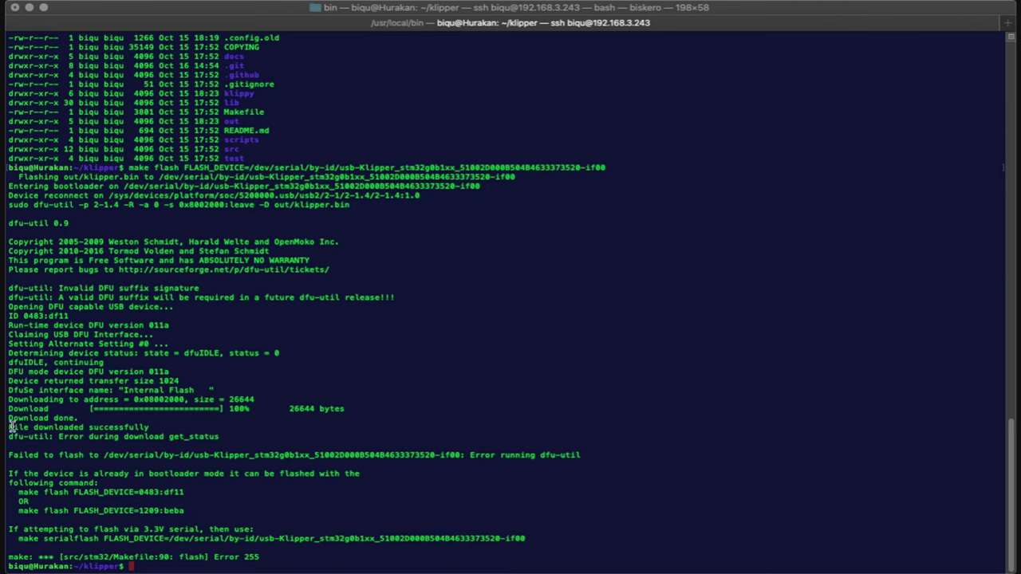
drag(8, 427, 161, 425)
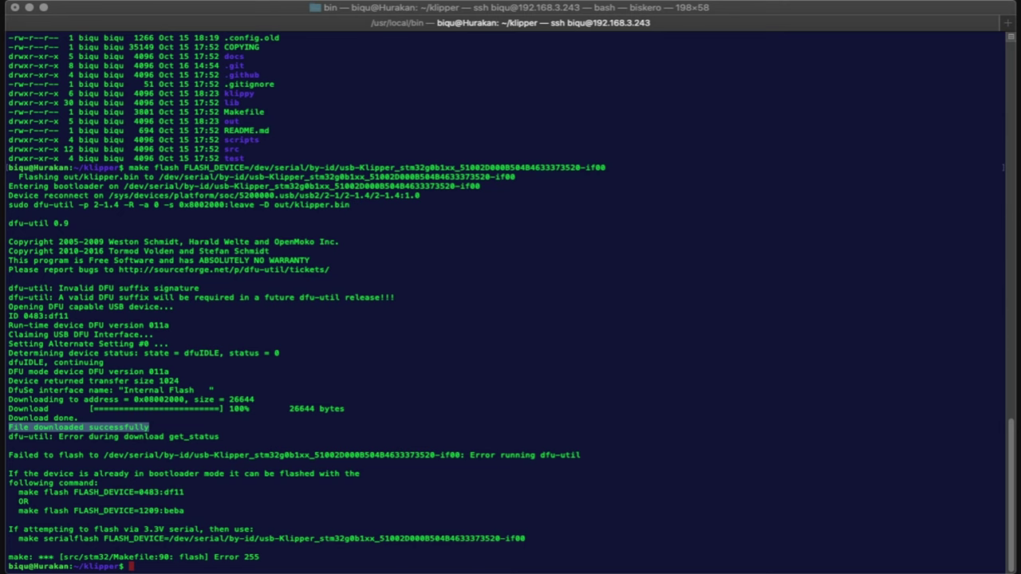
click(288, 373)
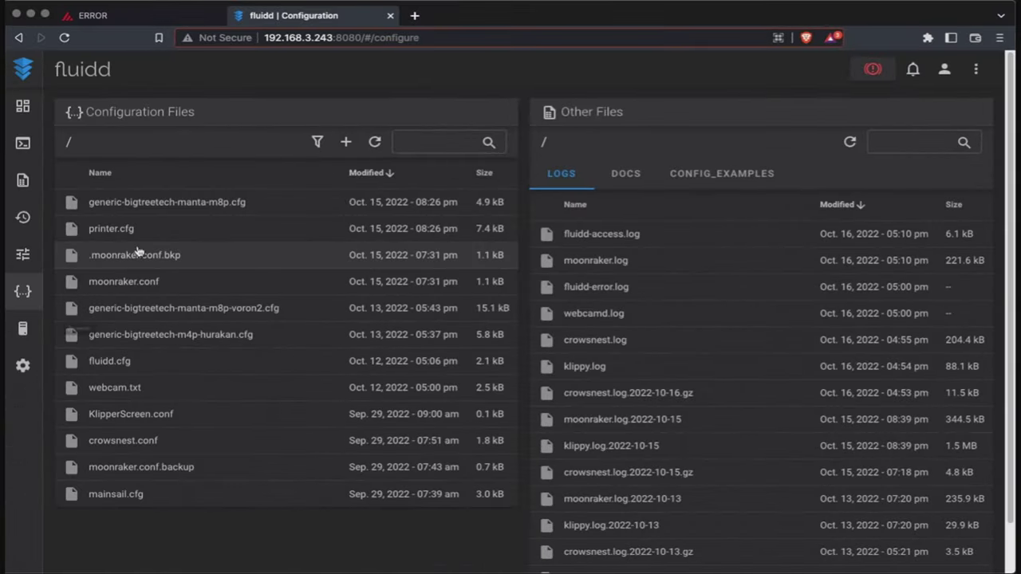
Step: Compare the Hurakan machine page's https address with fluidd's Configuration page listing printer.cfg
click(142, 17)
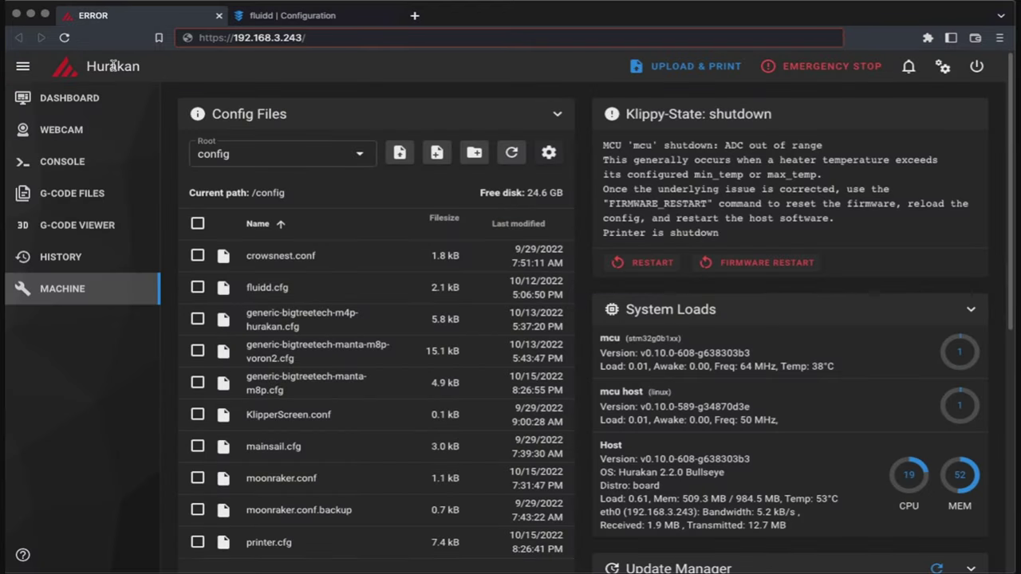
click(283, 17)
click(139, 20)
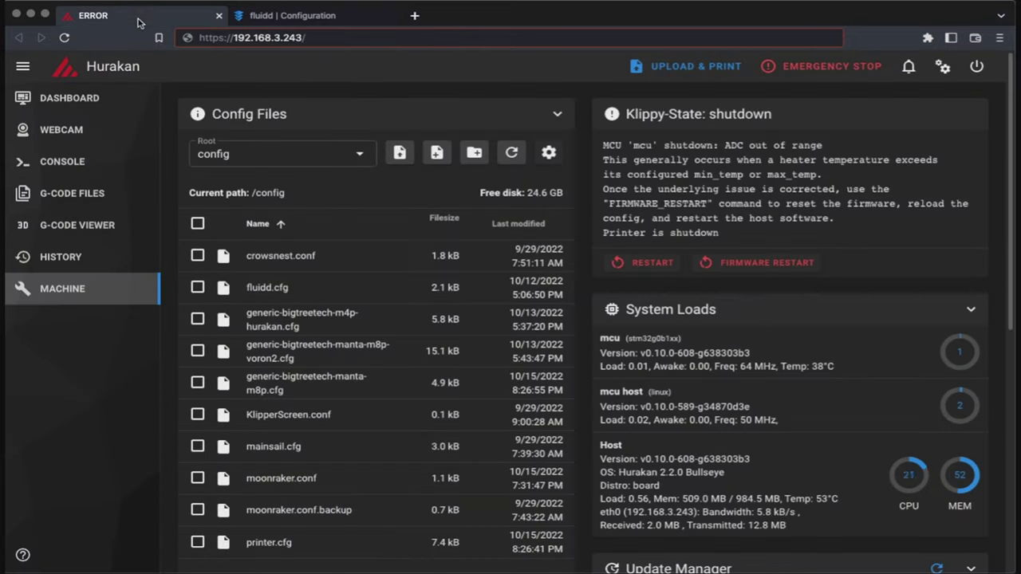
click(315, 38)
click(315, 38)
click(298, 15)
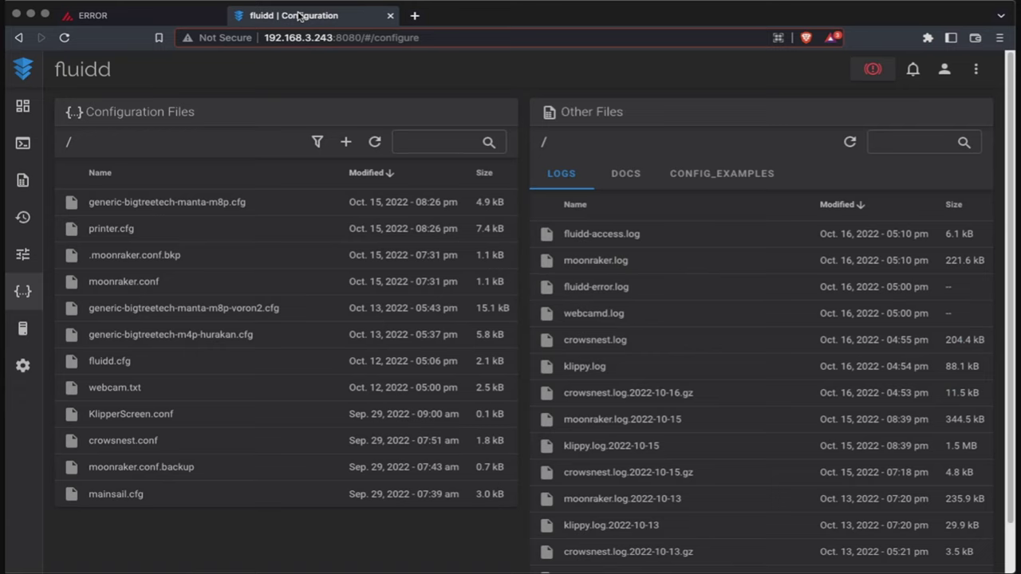
click(159, 16)
click(239, 39)
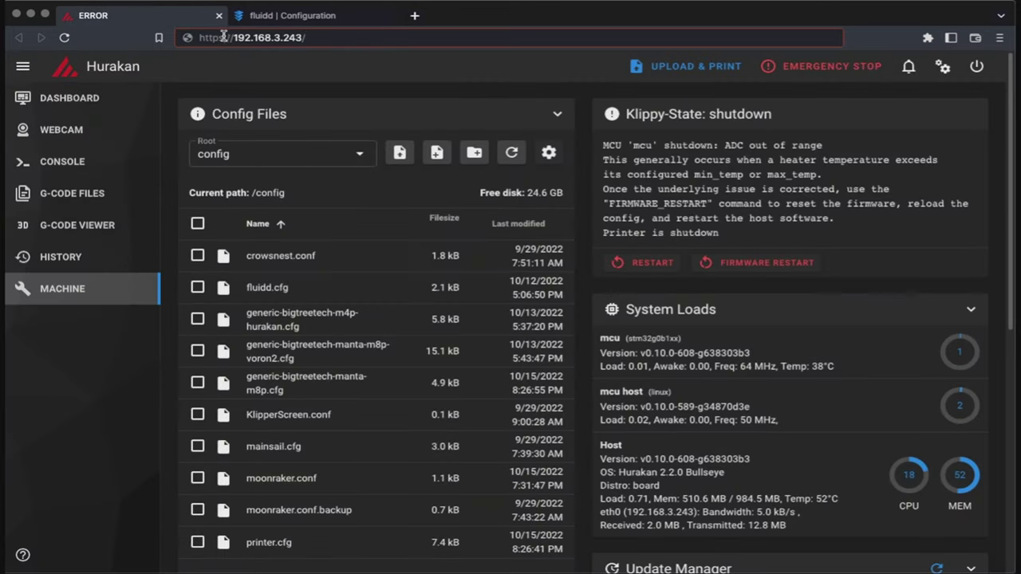
drag(224, 37, 175, 36)
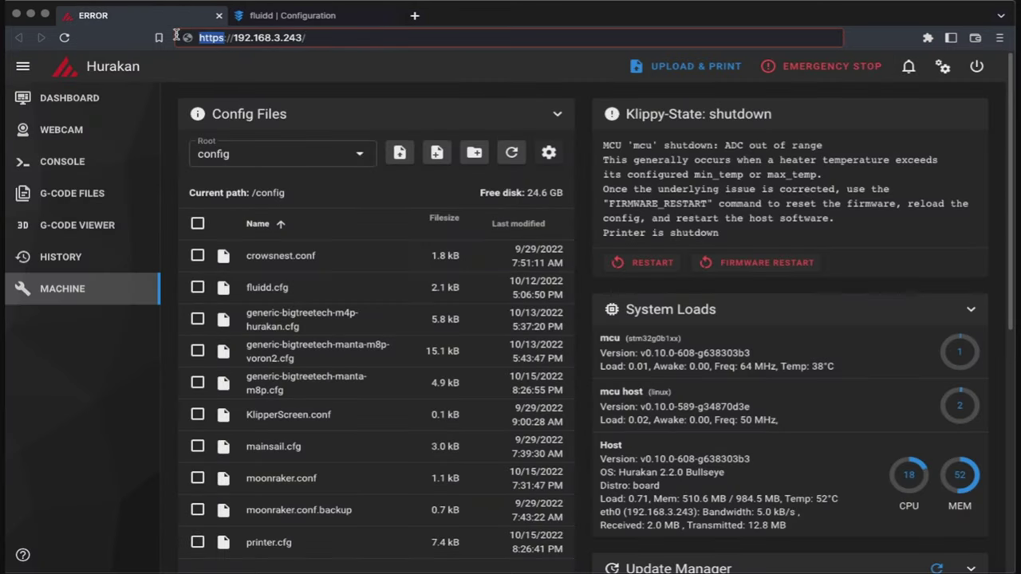
click(275, 16)
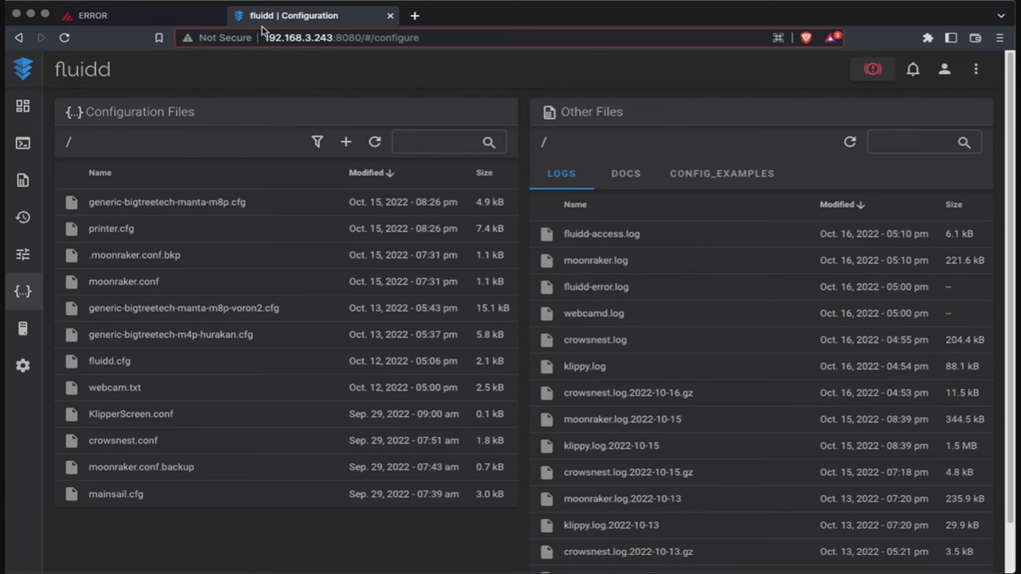
click(155, 15)
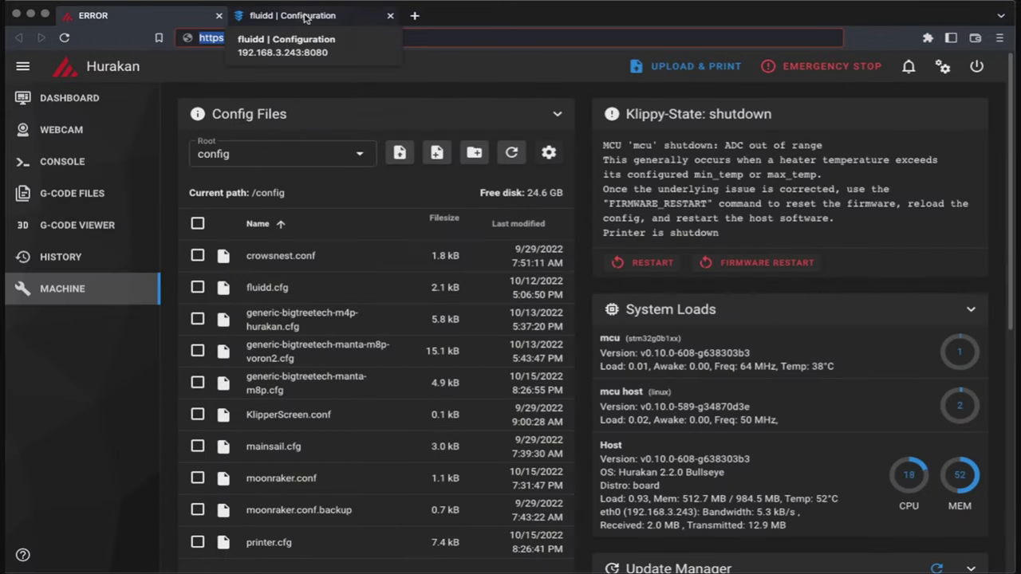
click(358, 16)
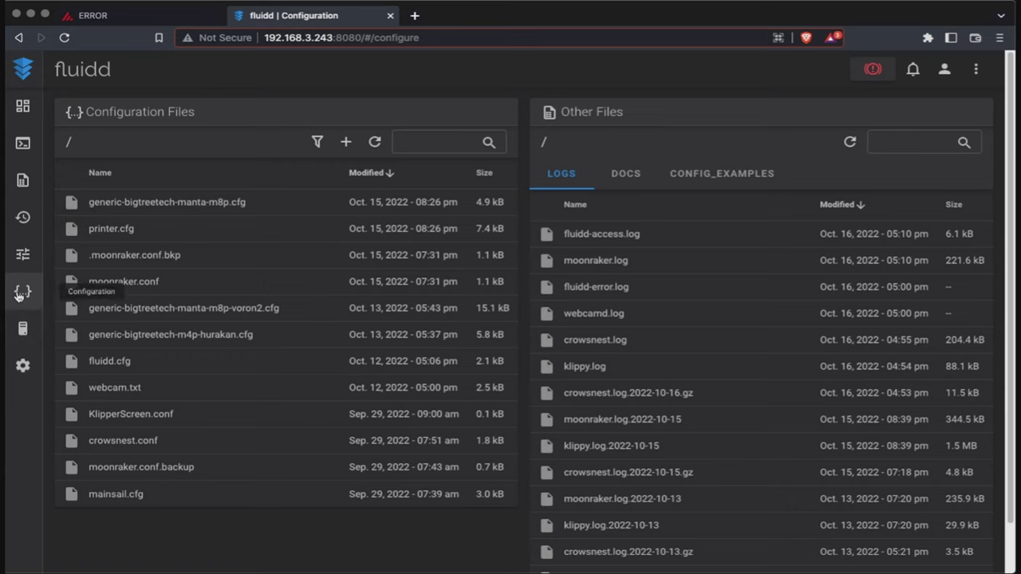
click(112, 229)
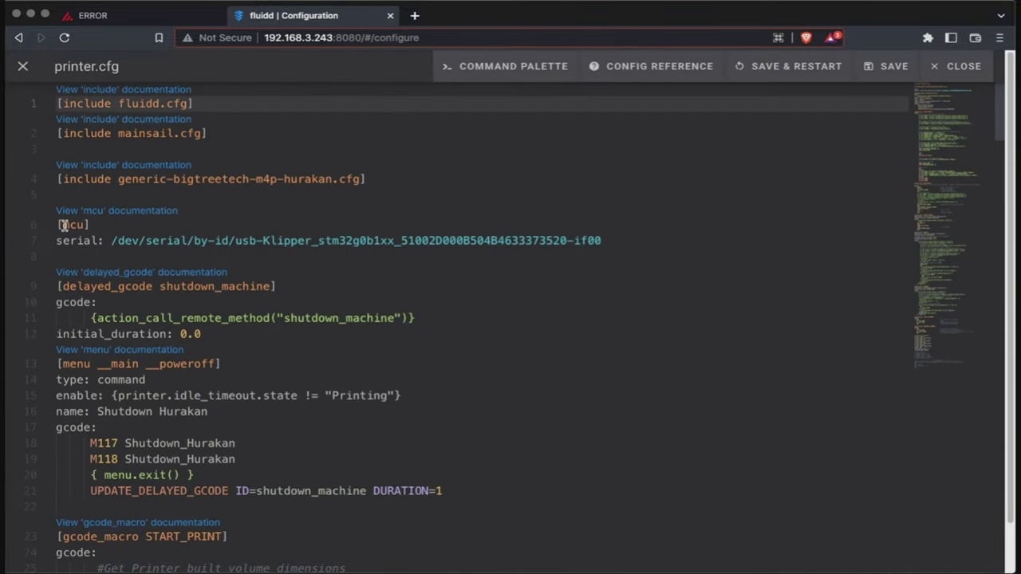
drag(59, 225, 610, 241)
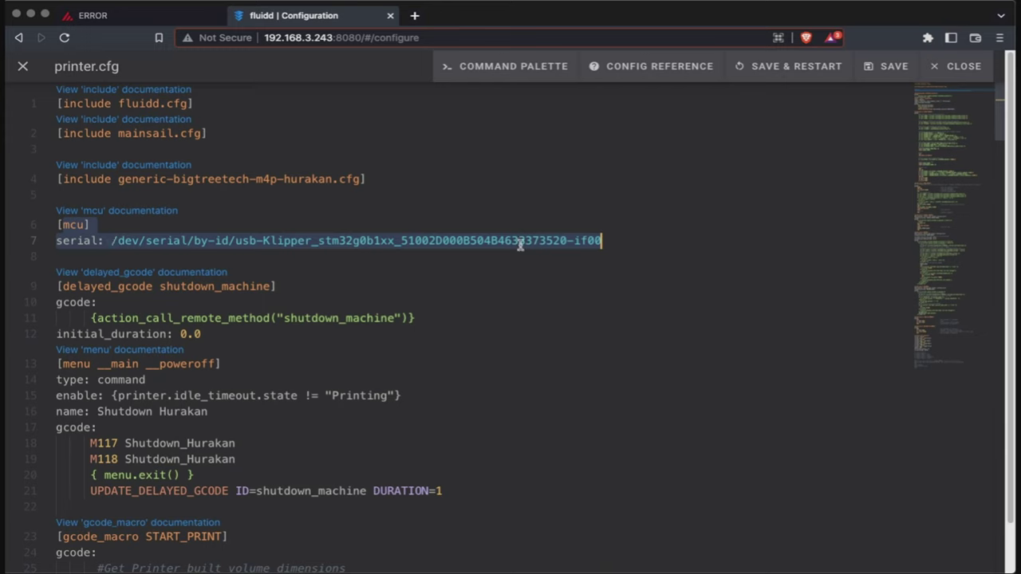
drag(605, 240, 110, 241)
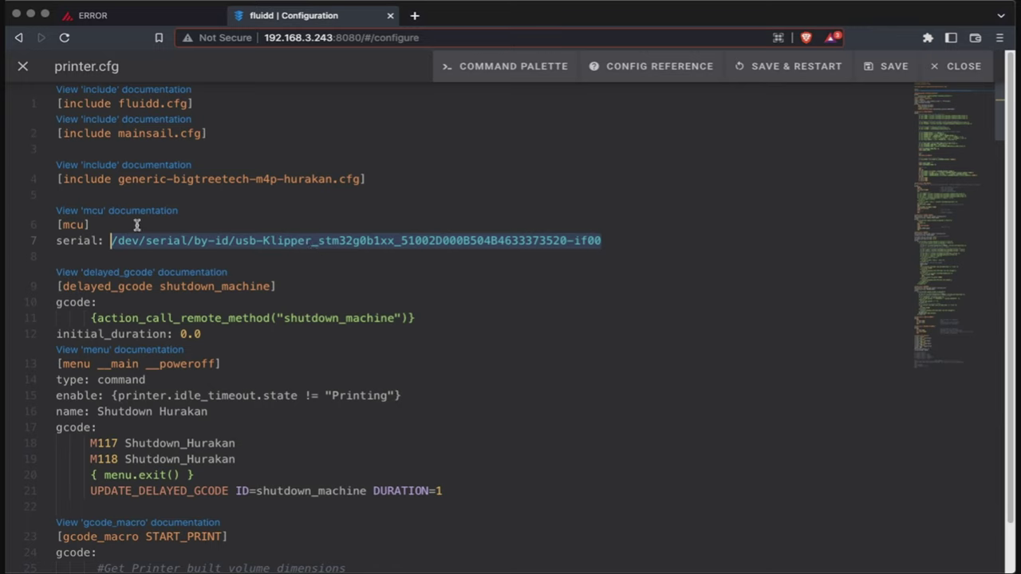
click(81, 226)
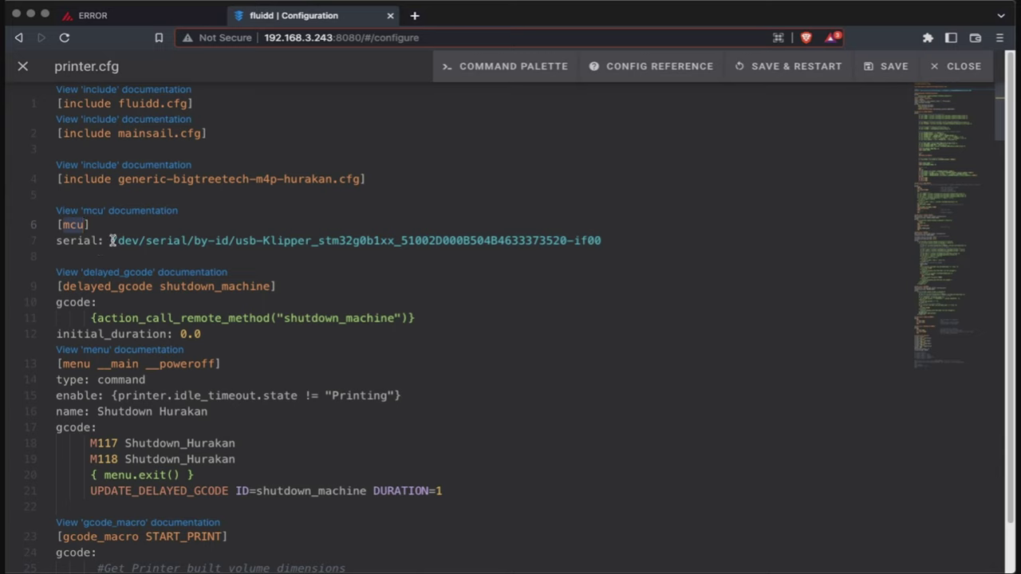
drag(111, 240, 599, 240)
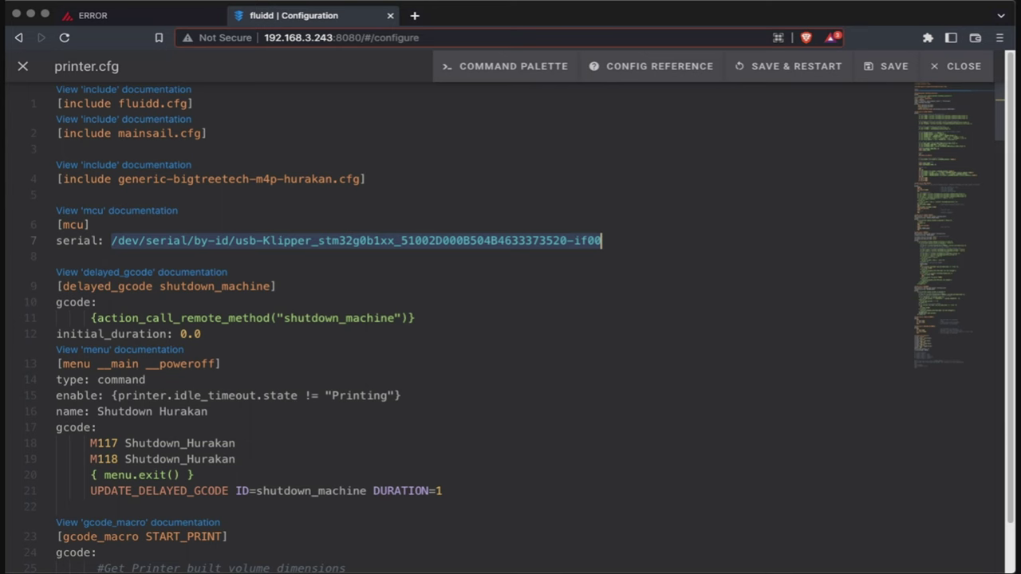
click(968, 70)
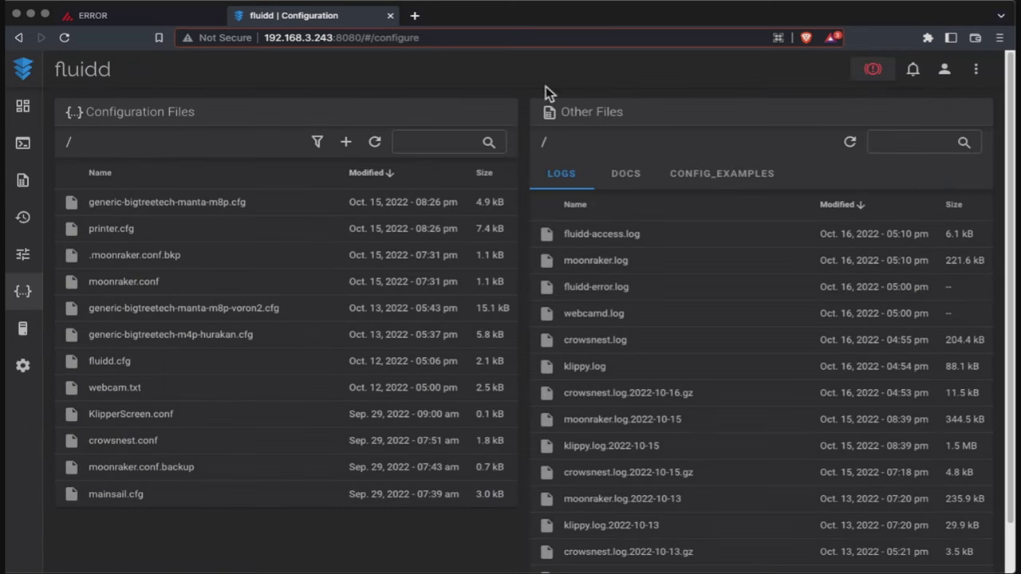
Step: Open the Fluidd dashboard and check thermals (CB 1 about 52.8°C, MCU 38.5°C) across its panels
click(22, 106)
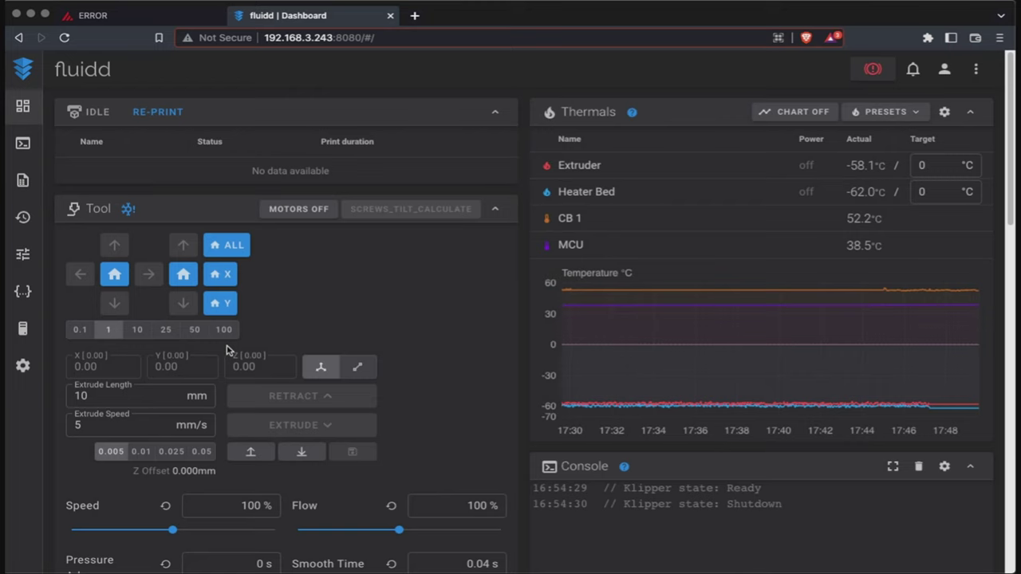
mouse_move(865, 221)
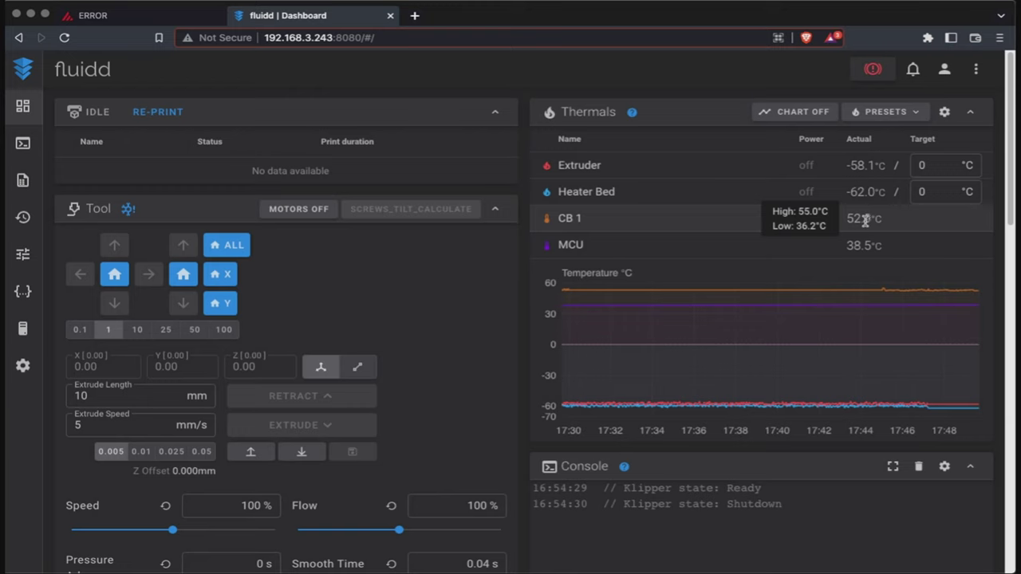
mouse_move(862, 247)
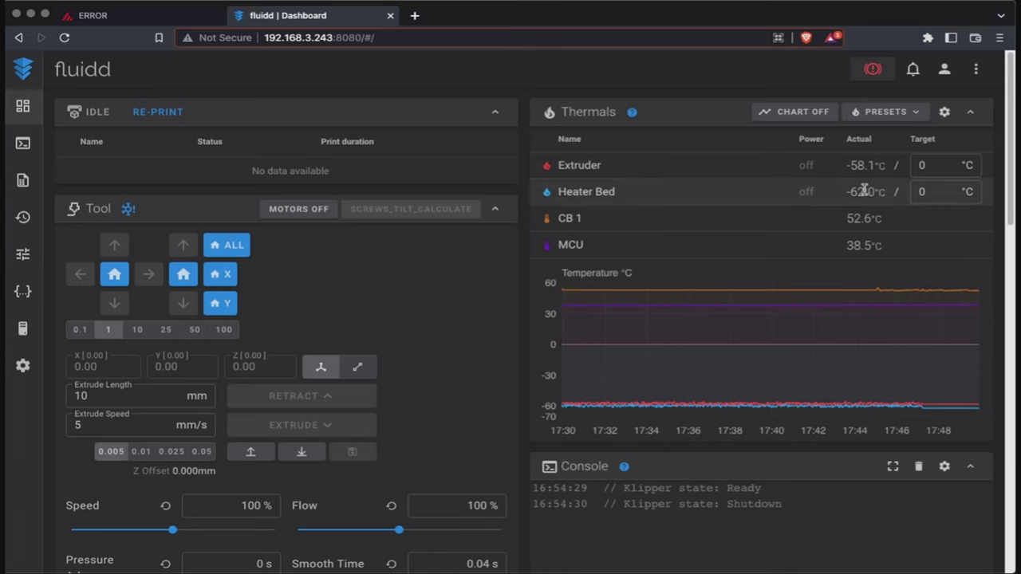
mouse_move(724, 341)
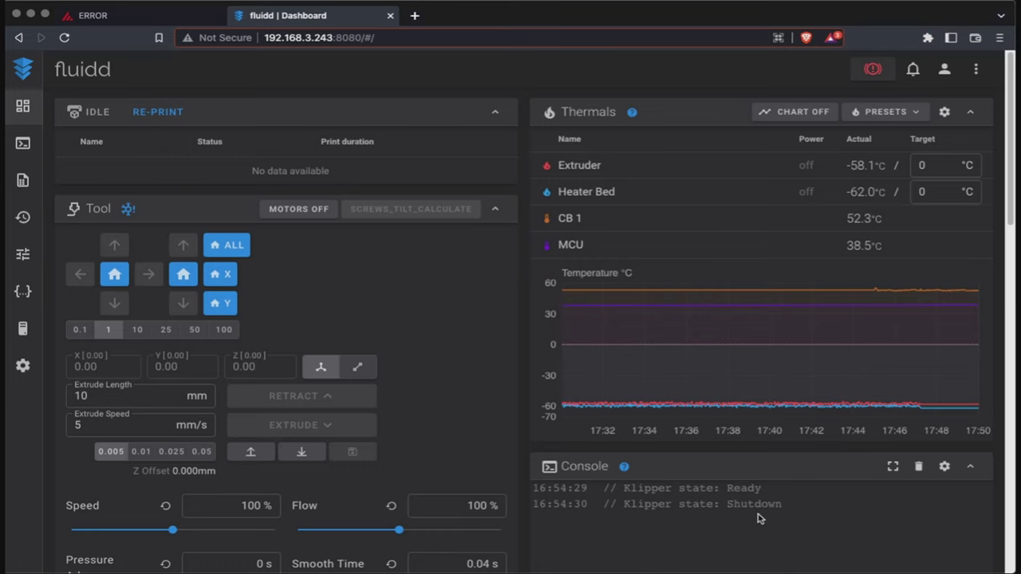
scroll(422, 404, down, 3)
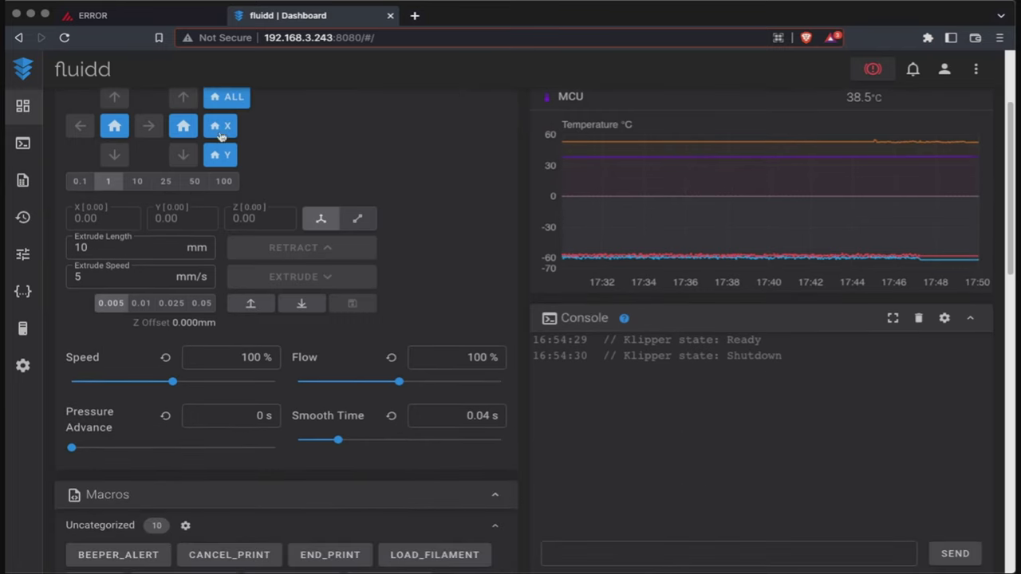
scroll(423, 389, down, 4)
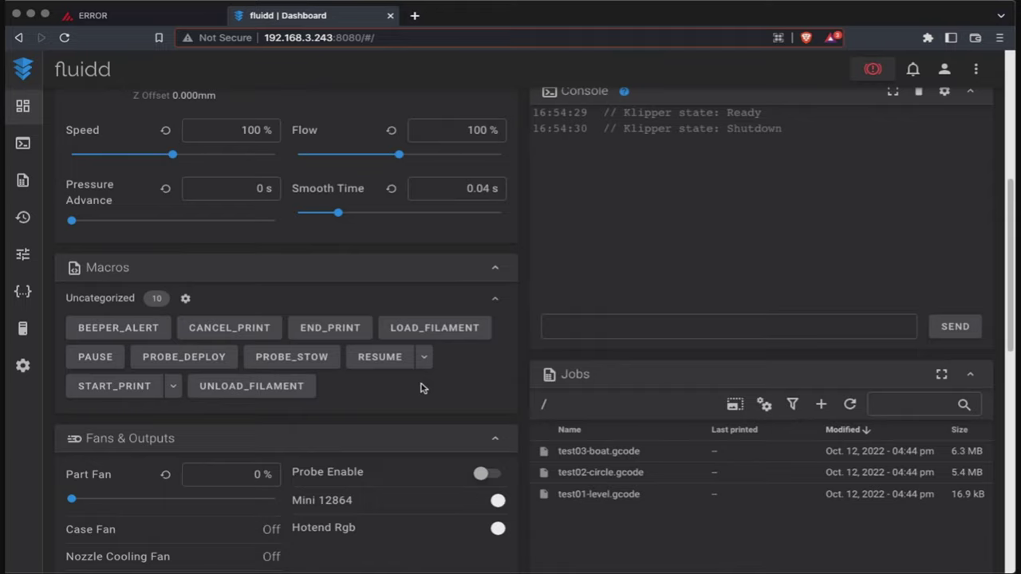
scroll(423, 388, down, 2)
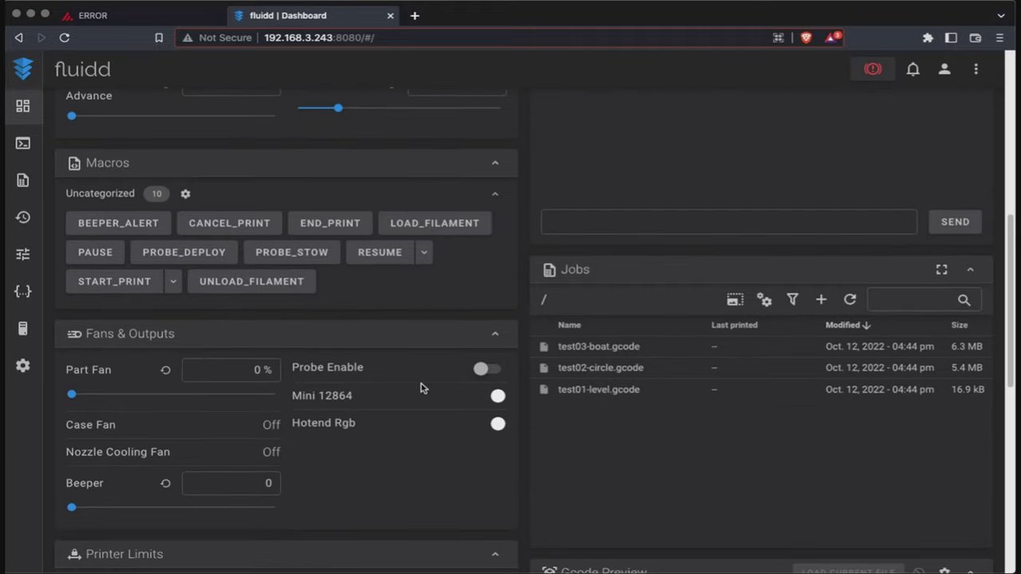
scroll(421, 388, up, 9)
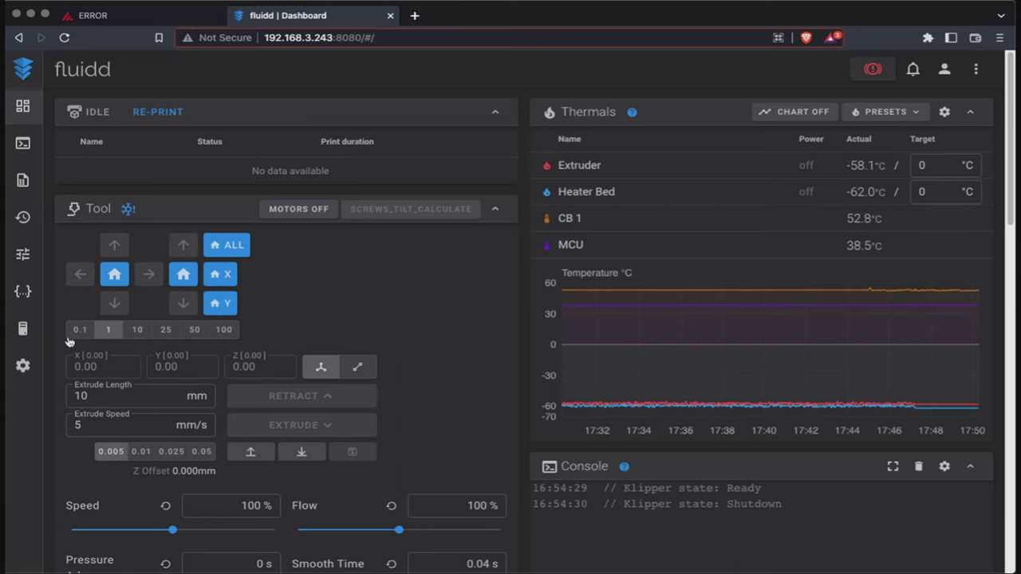
Step: In Mainsail, open printer.cfg, check the [mcu] serial line on line 6, then close it
click(166, 16)
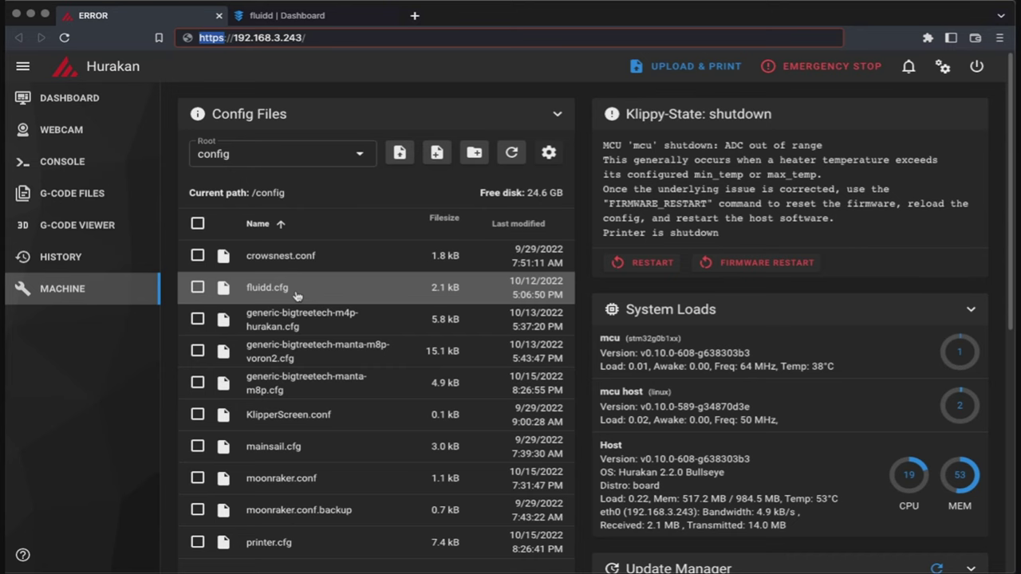
click(279, 544)
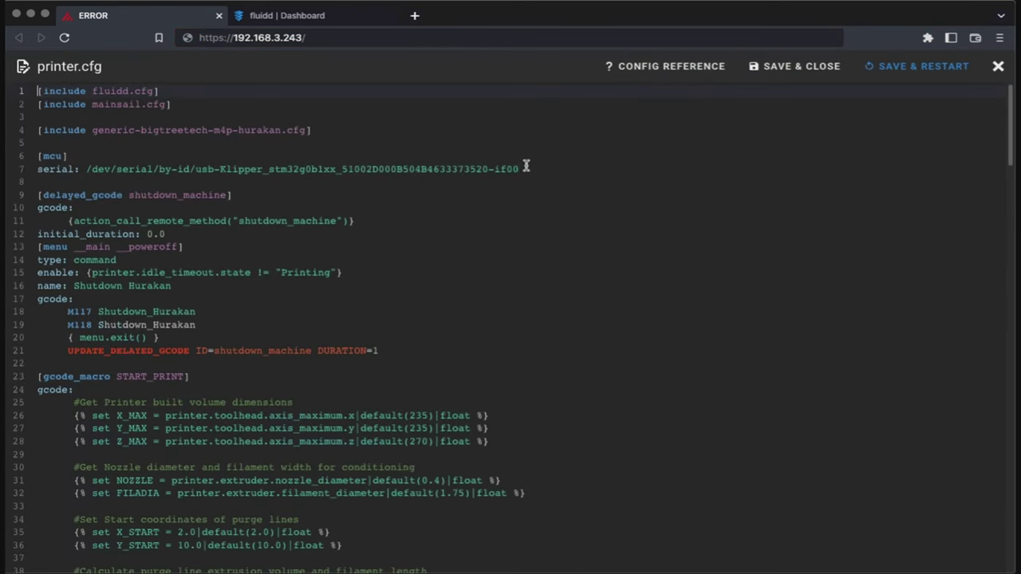
drag(68, 158, 37, 158)
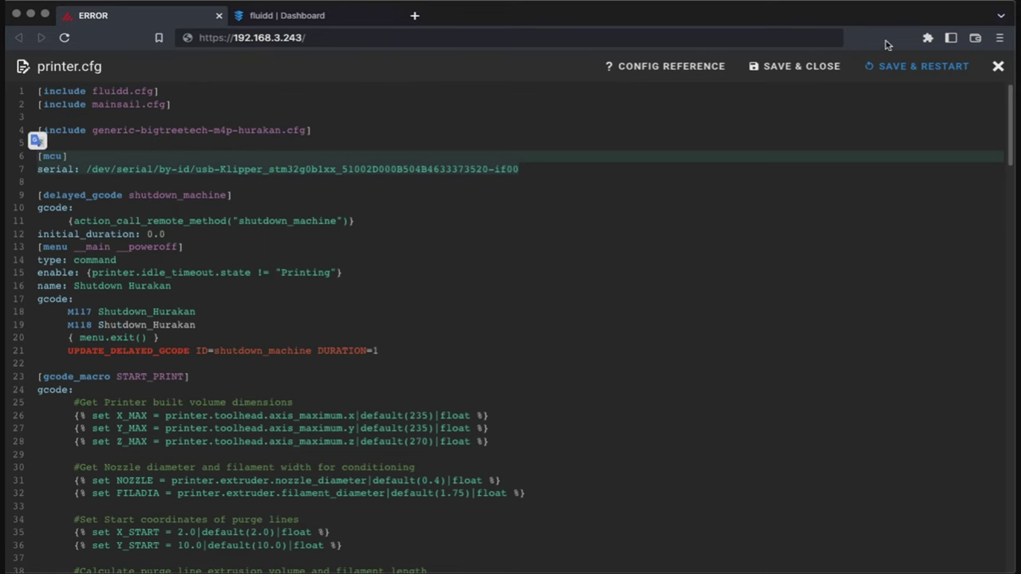
click(999, 66)
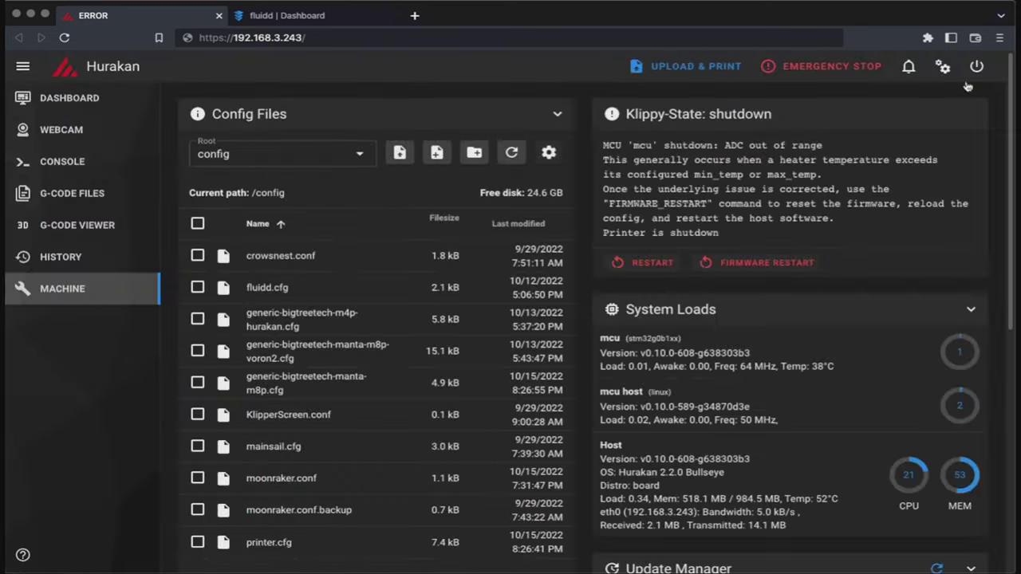
Step: On Mainsail's dashboard, highlight the Klippy shutdown explanation of the ADC out of range error
click(71, 104)
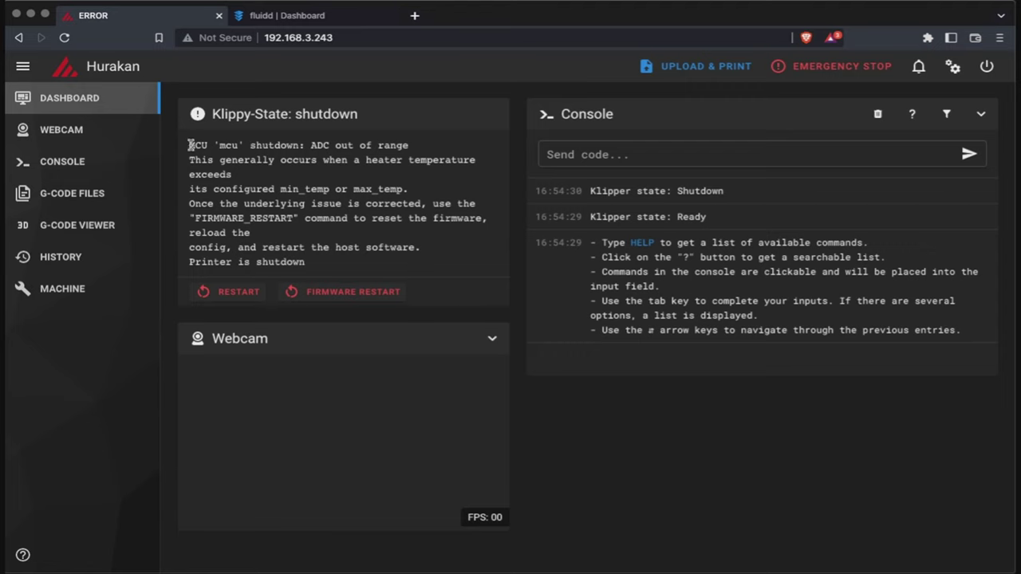
drag(189, 146, 455, 246)
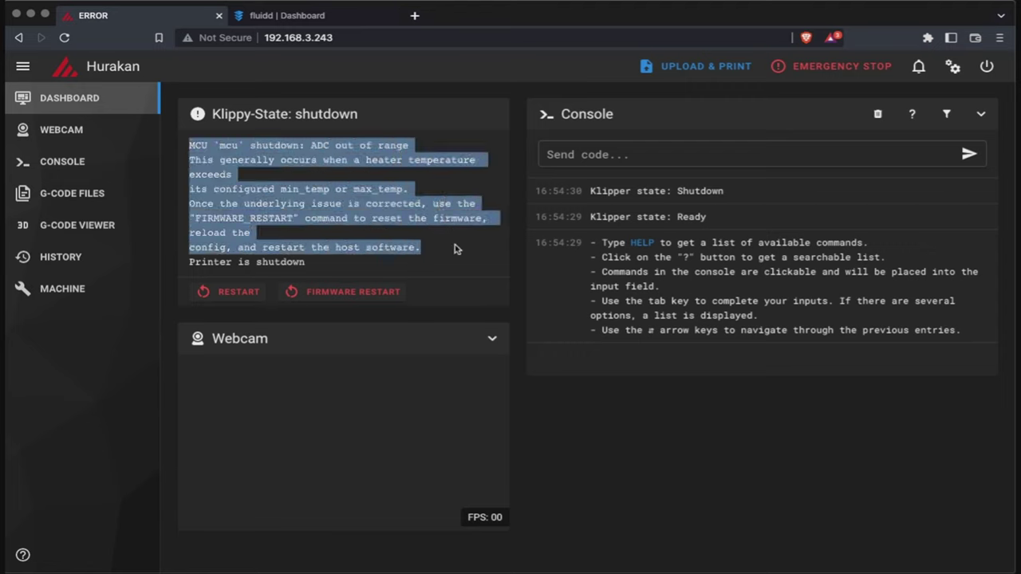
click(356, 144)
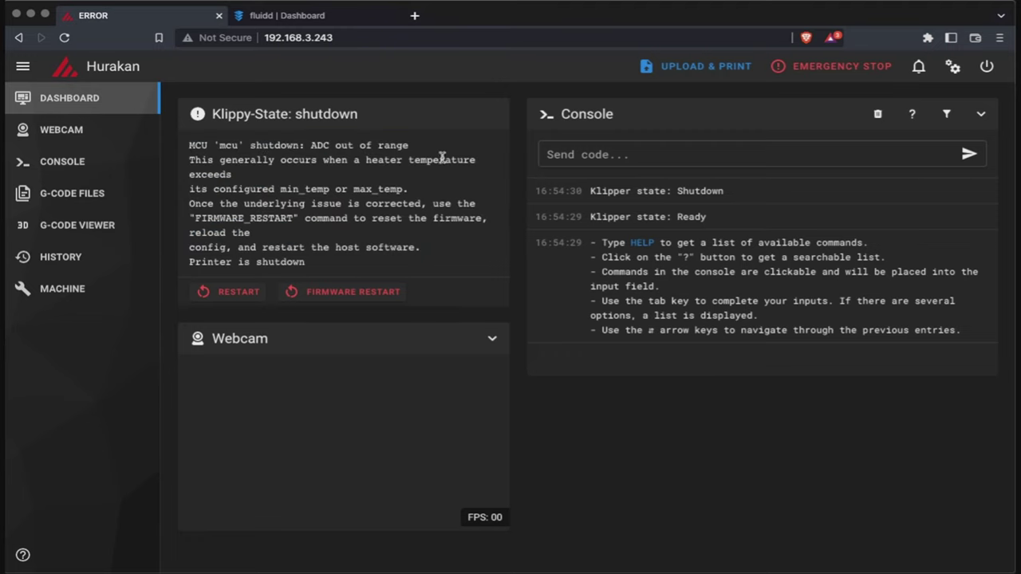
drag(354, 159, 470, 160)
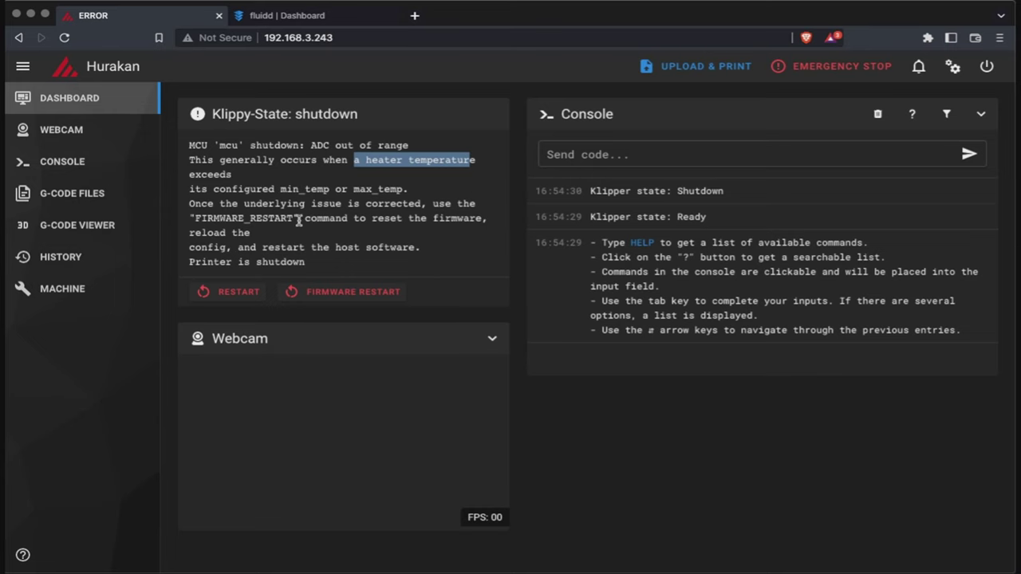
click(71, 293)
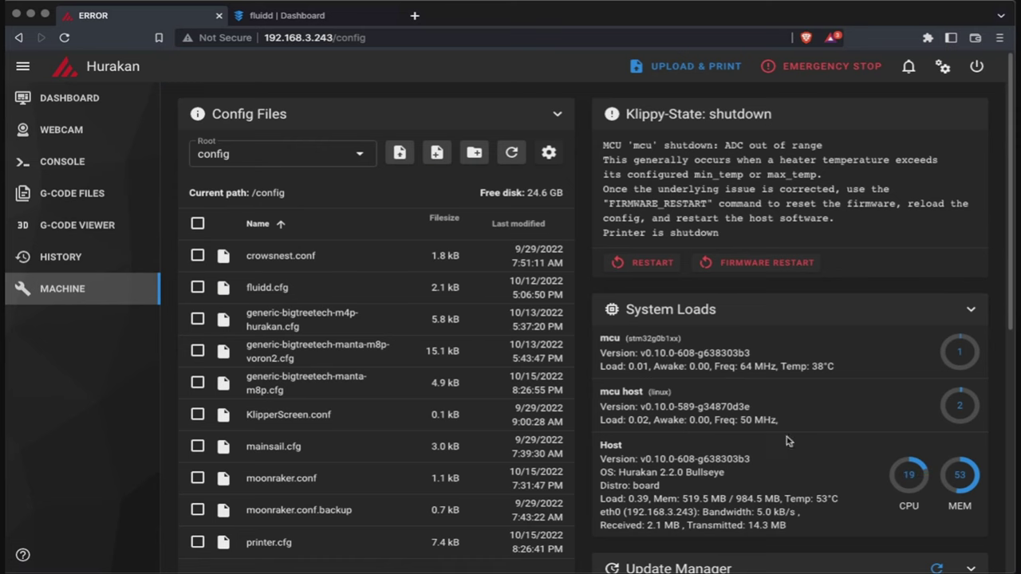
scroll(803, 451, down, 1)
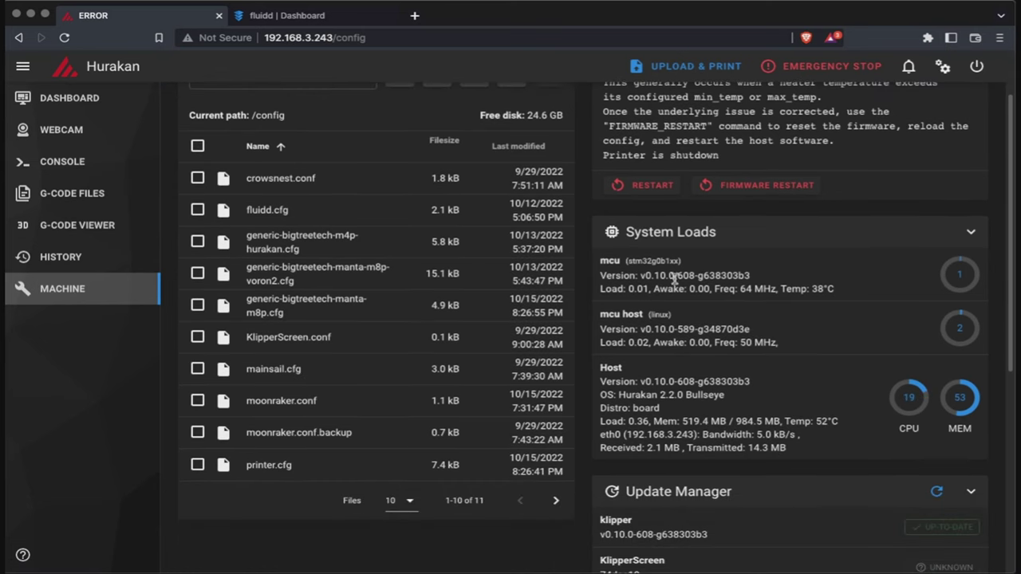
double_click(687, 275)
scroll(716, 376, down, 2)
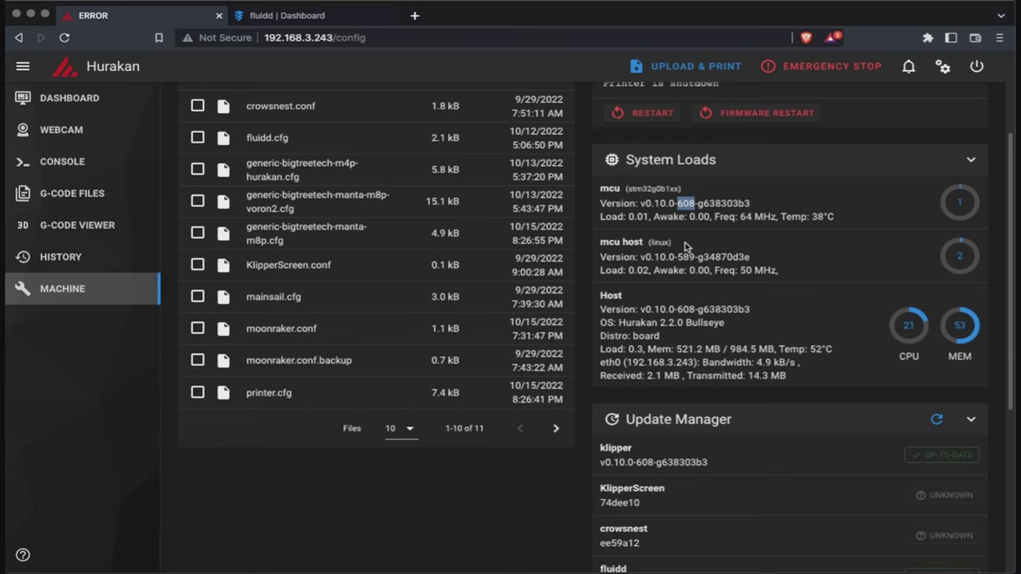
click(31, 15)
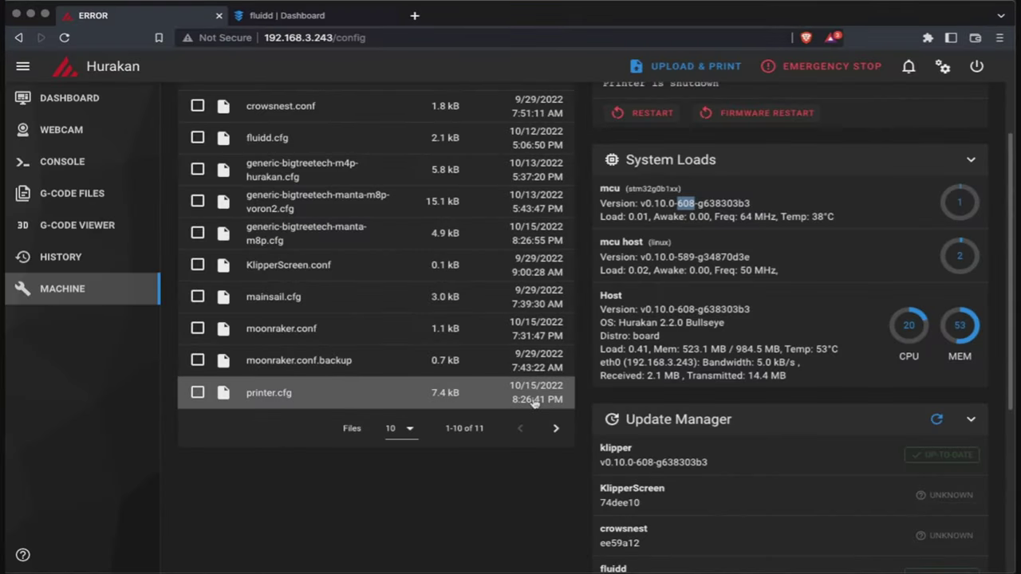
scroll(670, 512, down, 5)
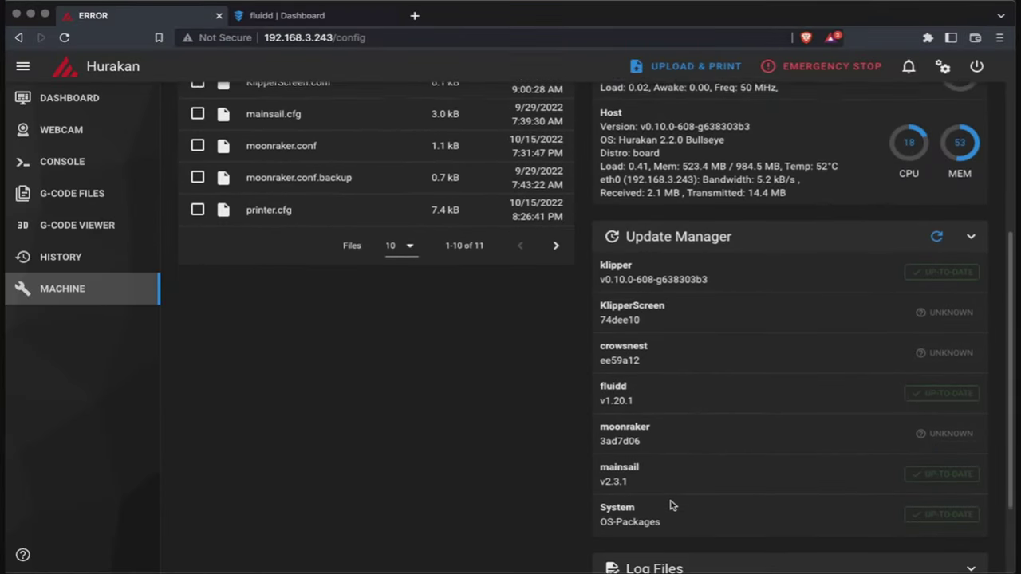
scroll(670, 505, down, 1)
scroll(670, 505, down, 2)
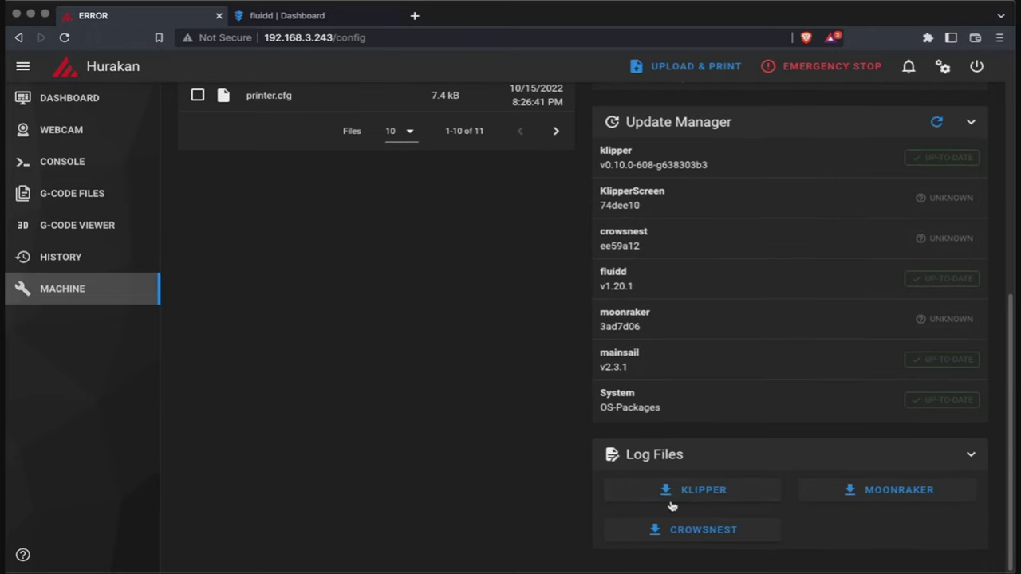
scroll(671, 506, up, 6)
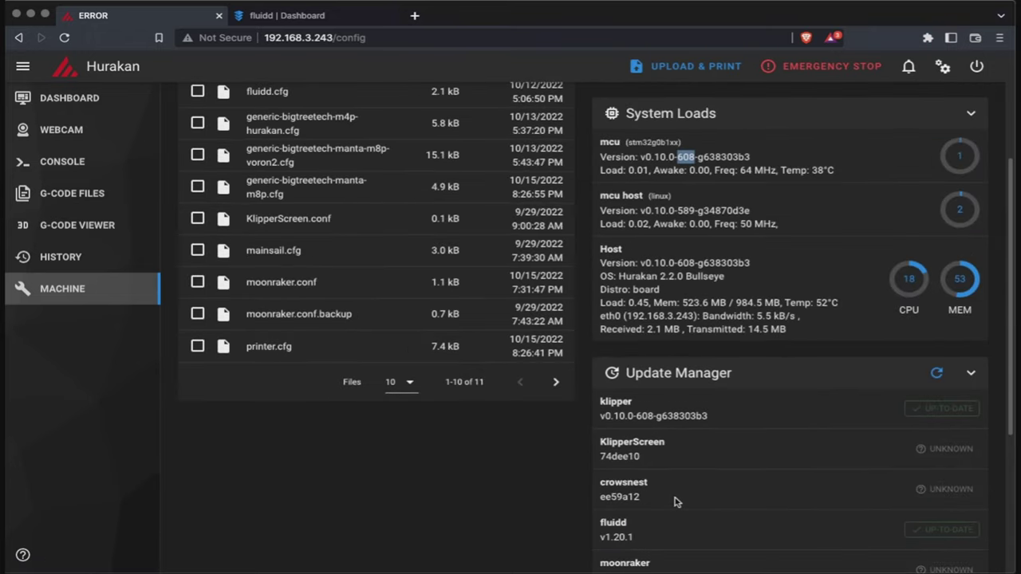
scroll(841, 342, down, 2)
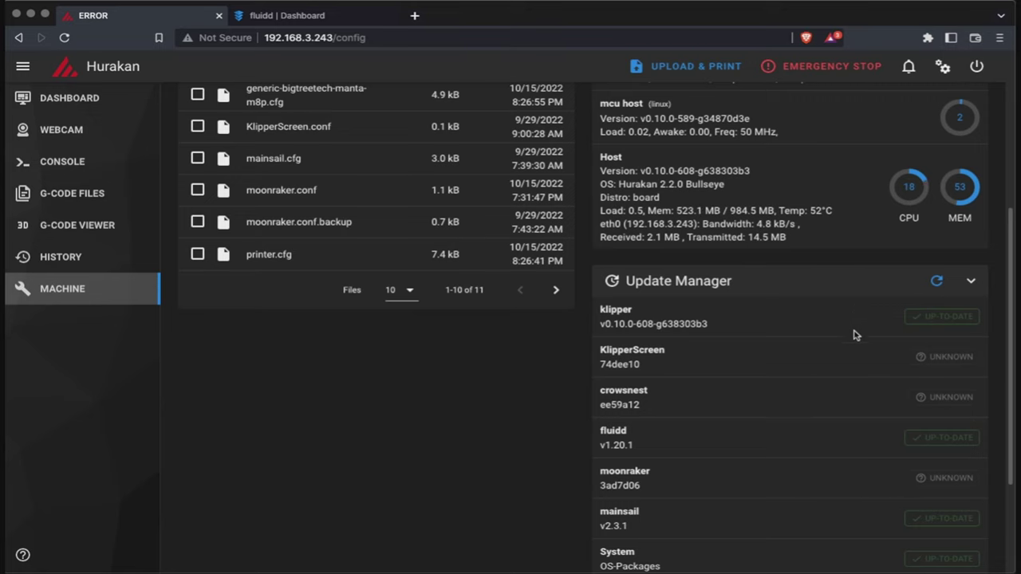
scroll(804, 433, down, 1)
scroll(803, 434, down, 1)
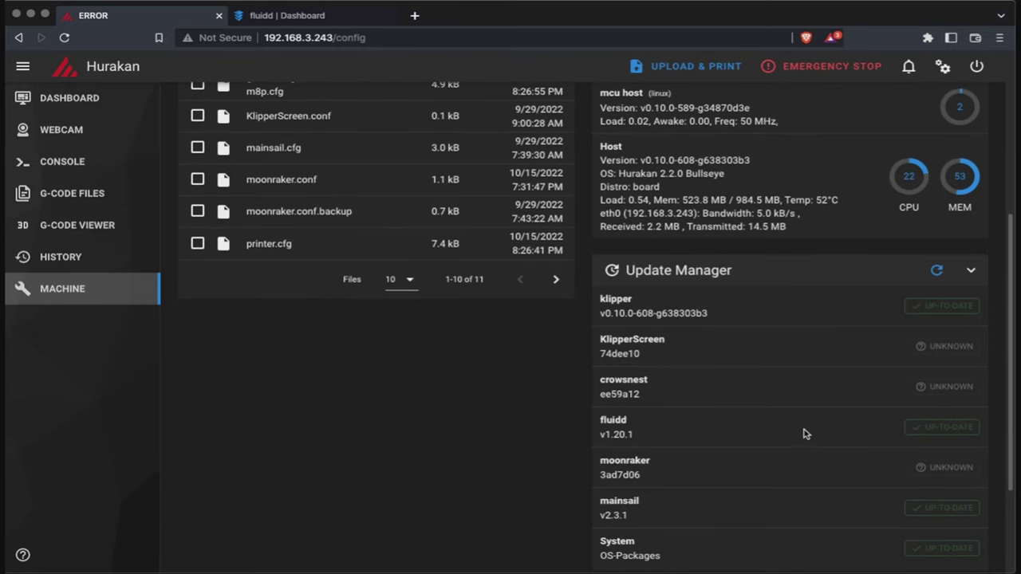
scroll(806, 433, down, 3)
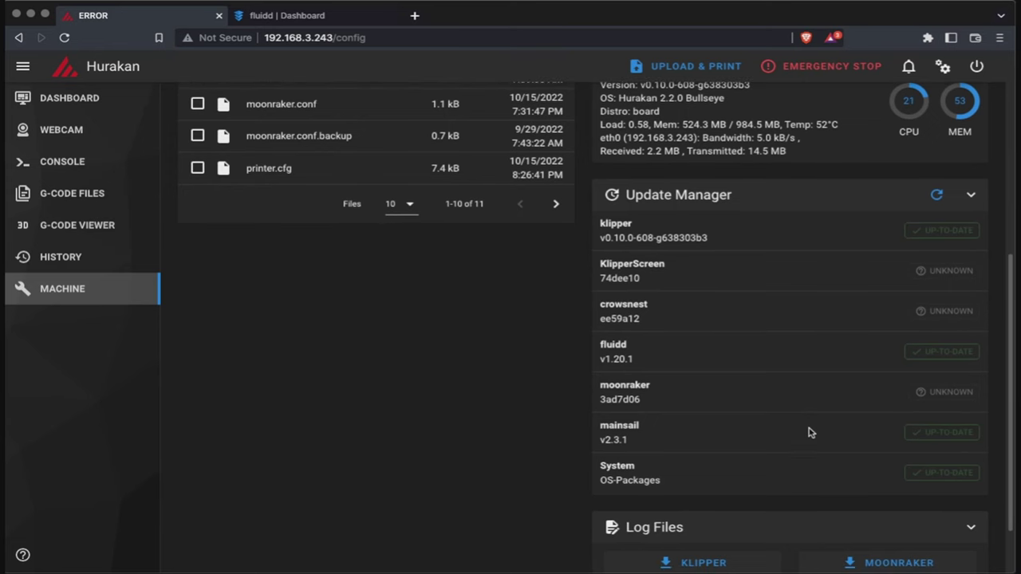
scroll(808, 433, up, 10)
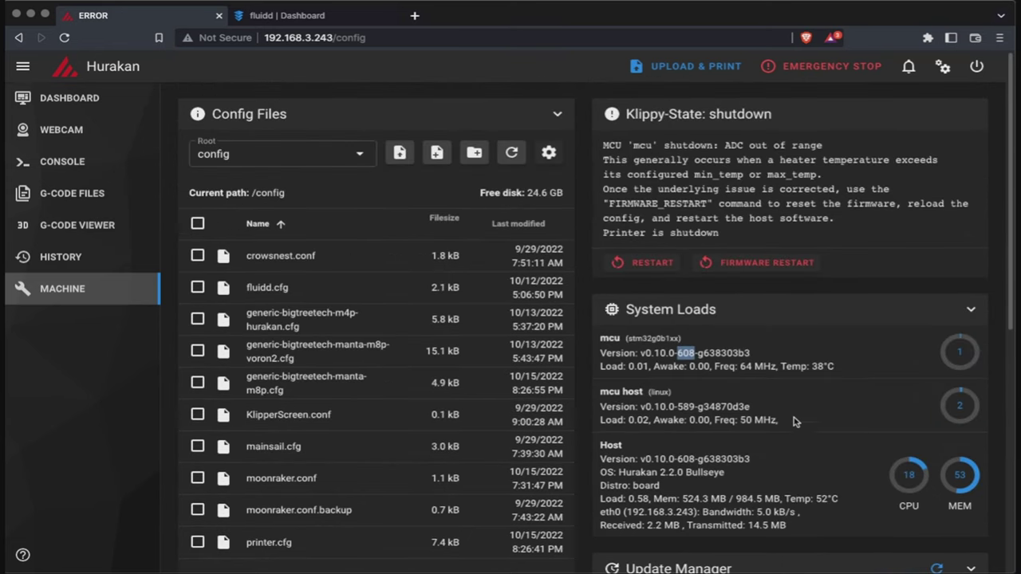
Step: Send help from Mainsail's console to list the available extended commands
click(99, 175)
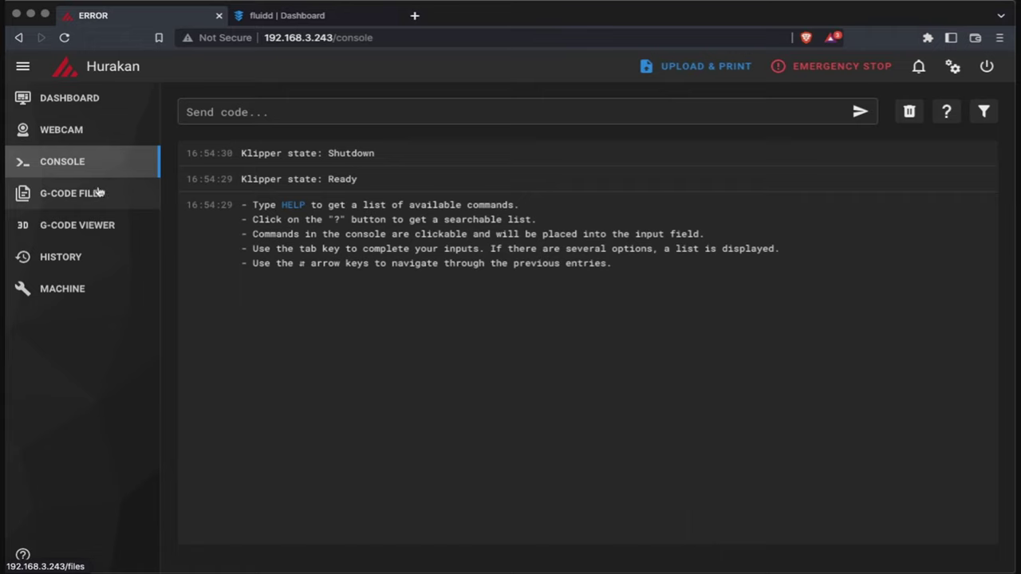
click(308, 114)
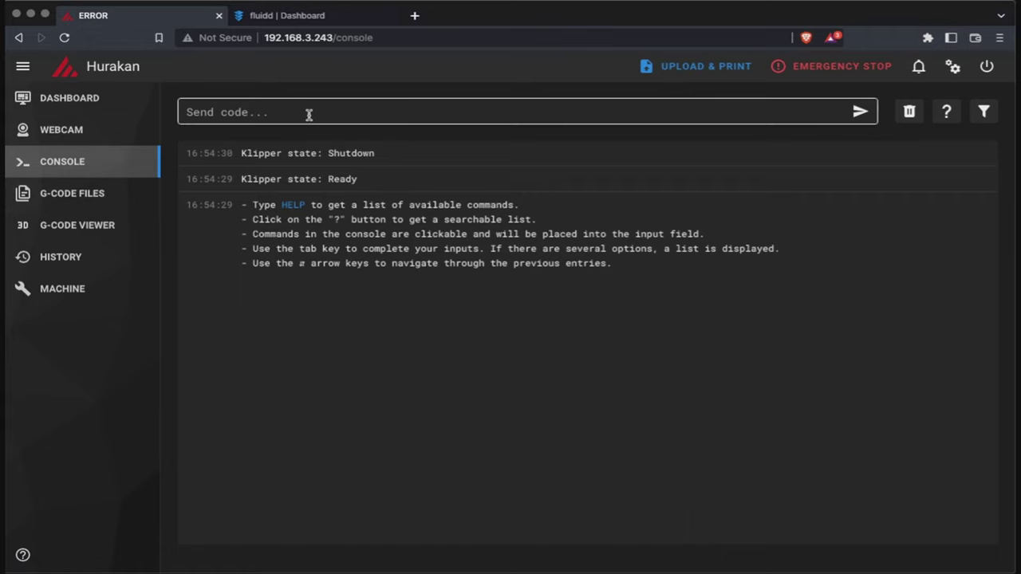
click(309, 114)
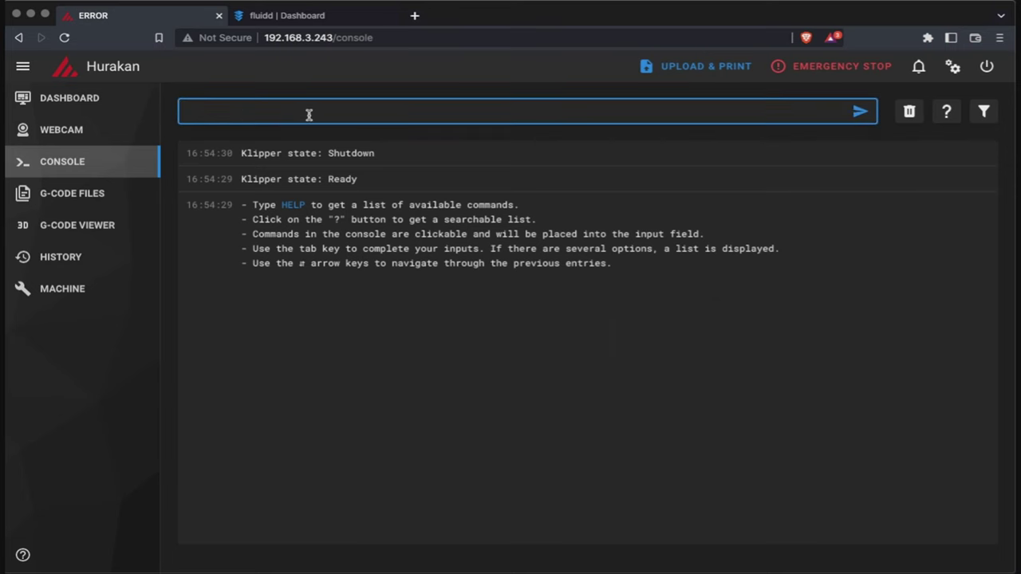
text(help)
key(Return)
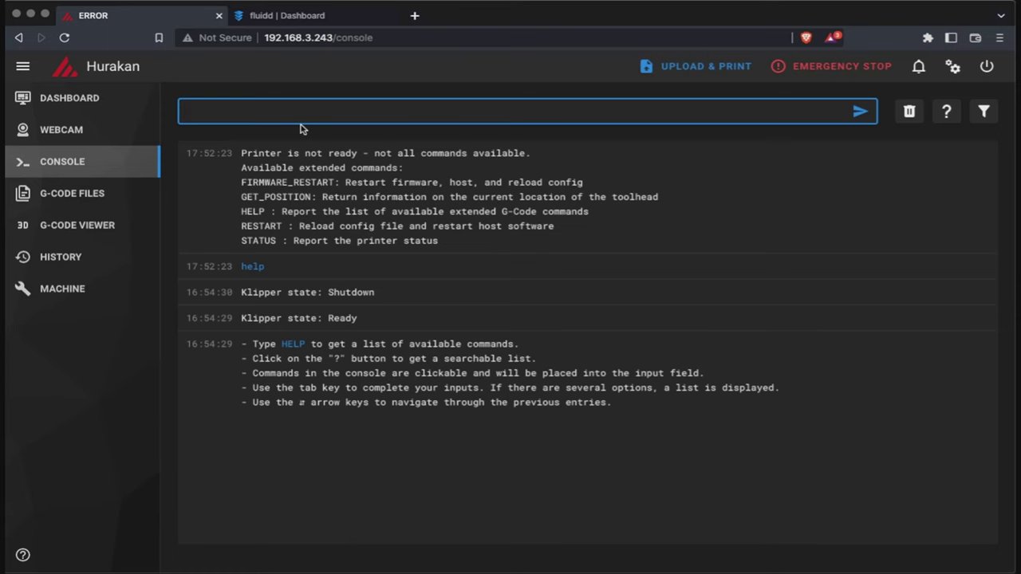
Step: Run FIRMWARE_RESTART twice from Mainsail's dashboard and select the returning MCU shutdown error
click(72, 131)
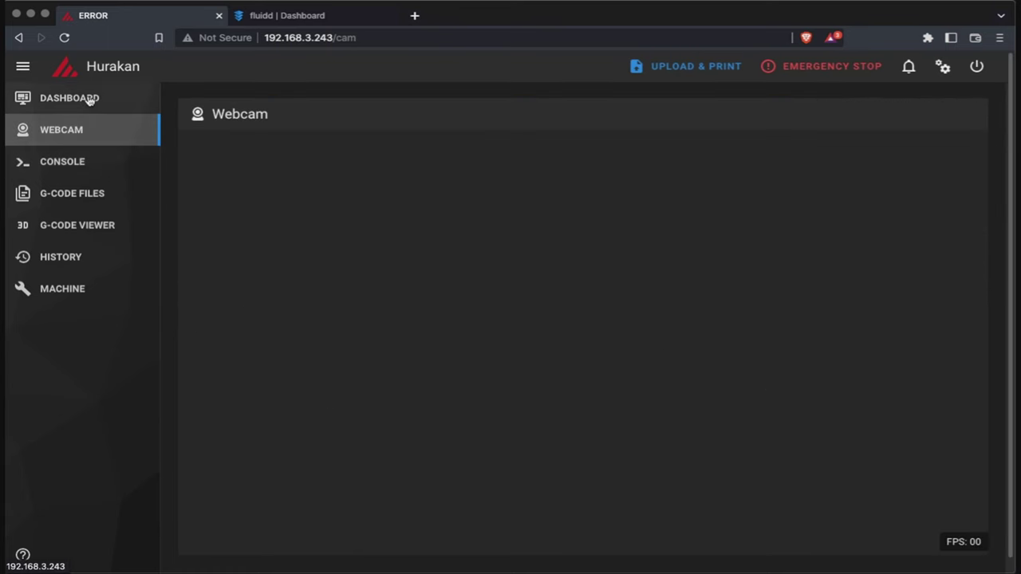
click(90, 100)
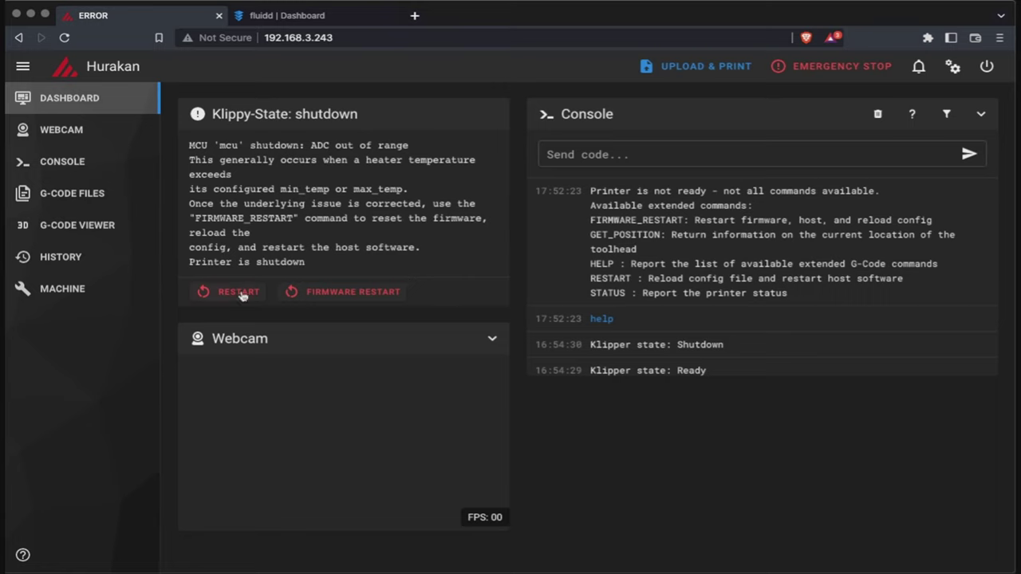
click(348, 294)
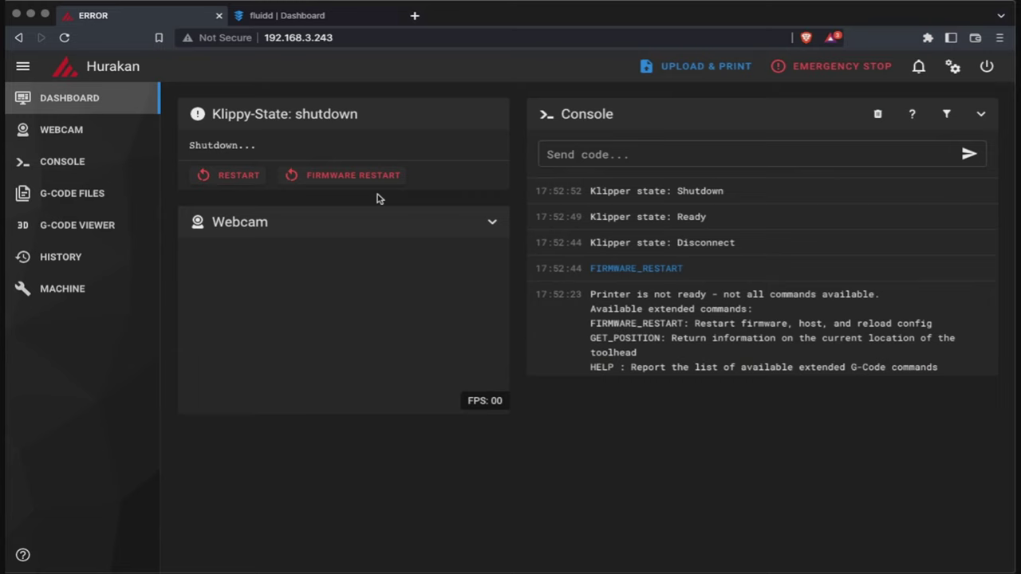
click(351, 175)
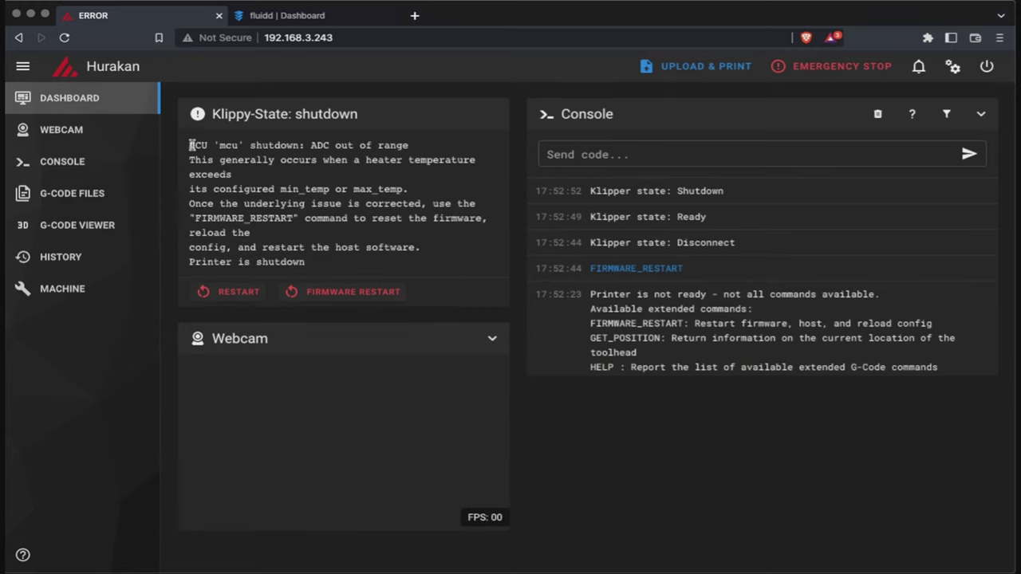
drag(206, 145, 389, 156)
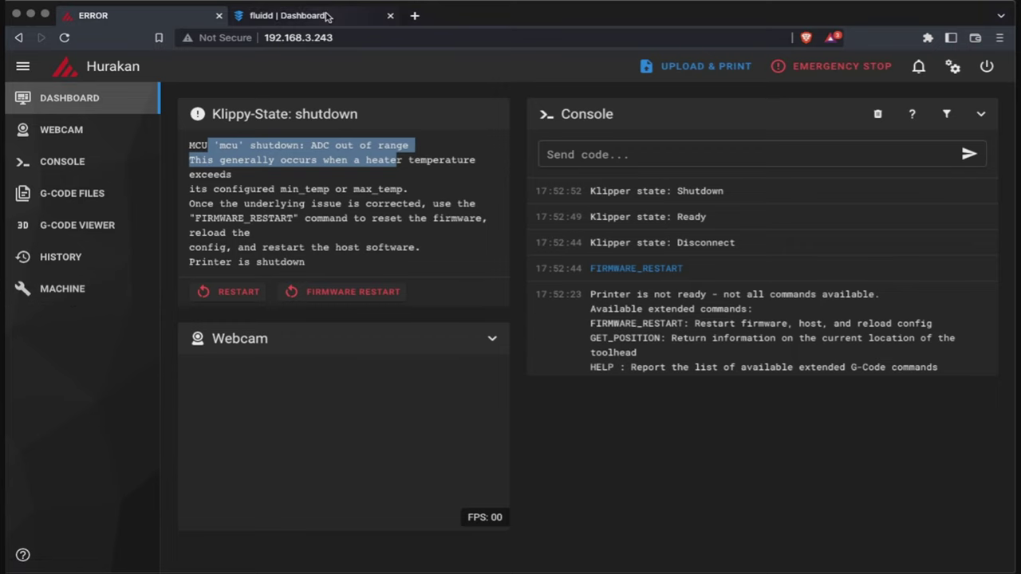
click(288, 15)
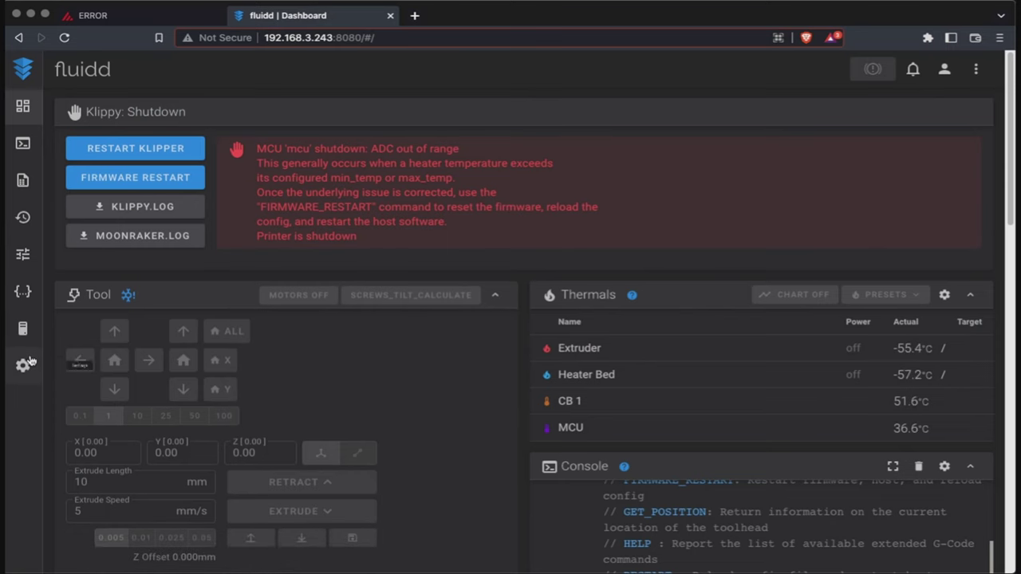
Step: Open Fluidd's System page and review system info, utilization graphs, disk usage and MCU details
click(22, 328)
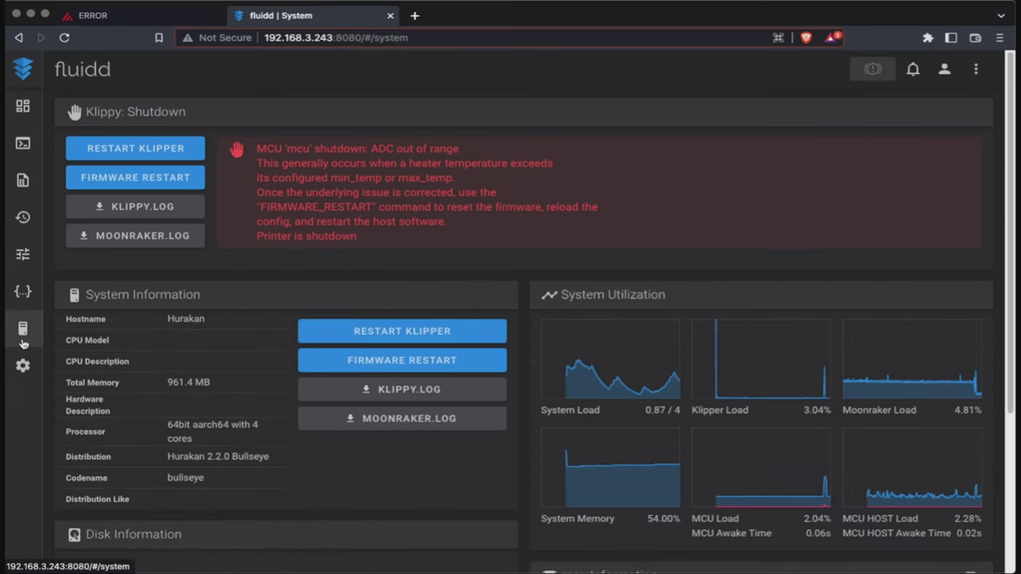
scroll(551, 300, down, 2)
scroll(549, 300, down, 2)
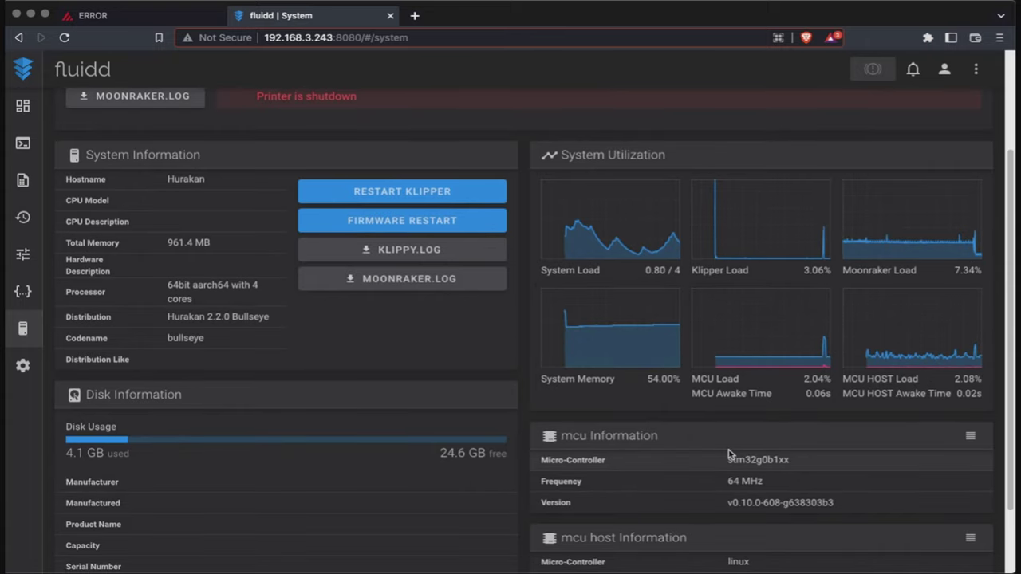
scroll(727, 448, down, 2)
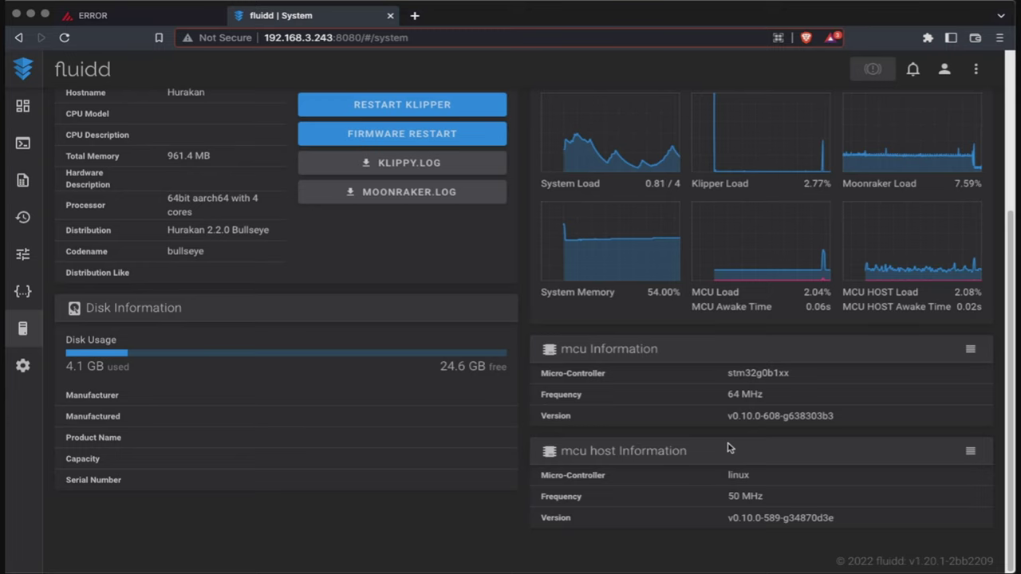
scroll(725, 445, up, 1)
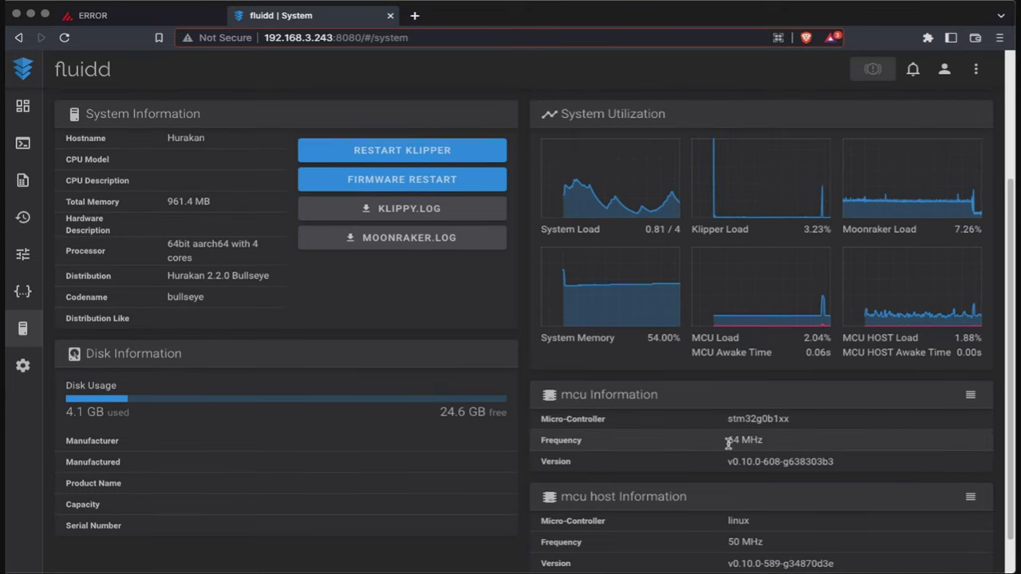
scroll(727, 443, down, 1)
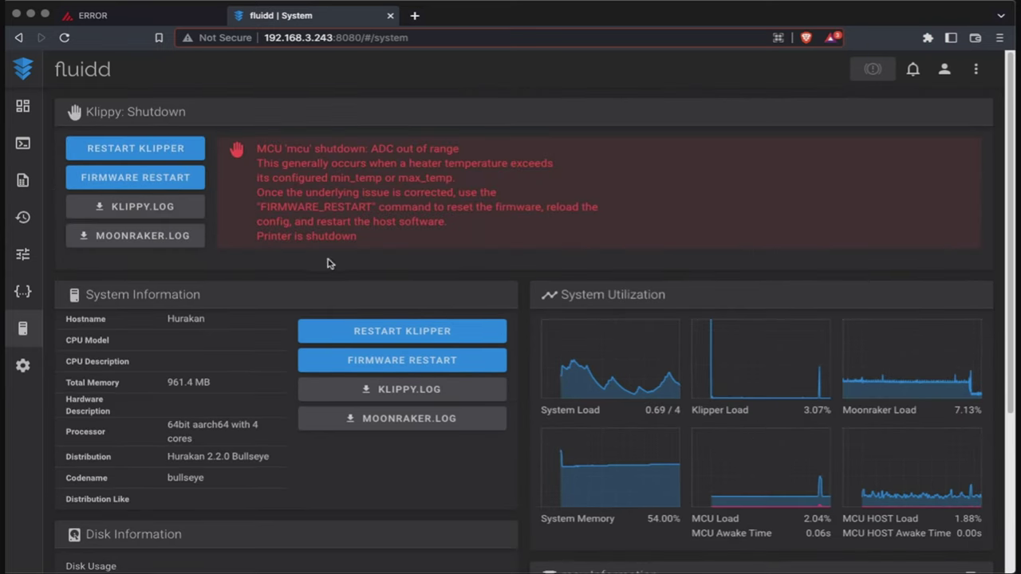
scroll(252, 345, down, 1)
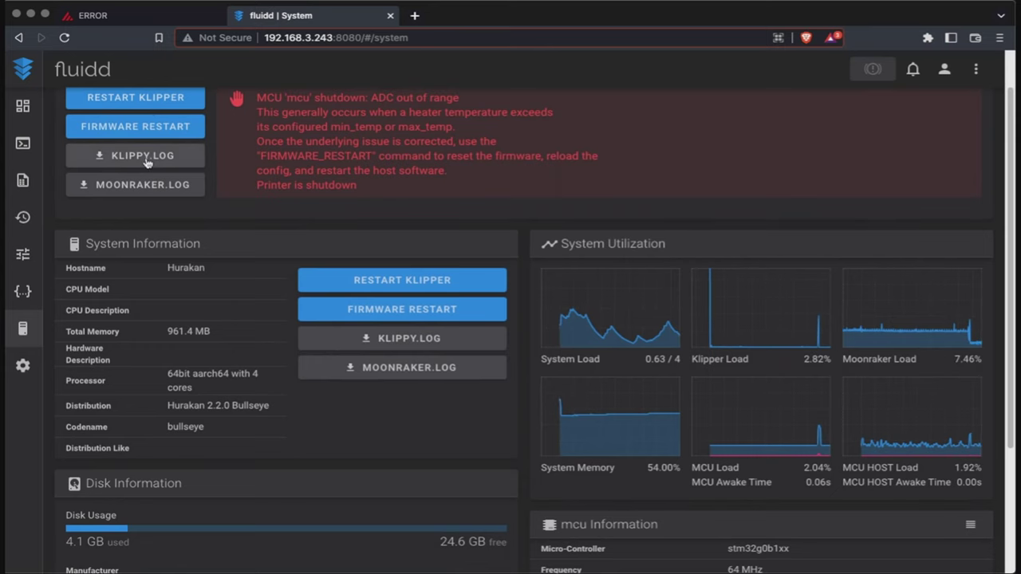
Step: View the Tune and Jobs pages, then return to the Dashboard and scroll down to the Console
click(23, 256)
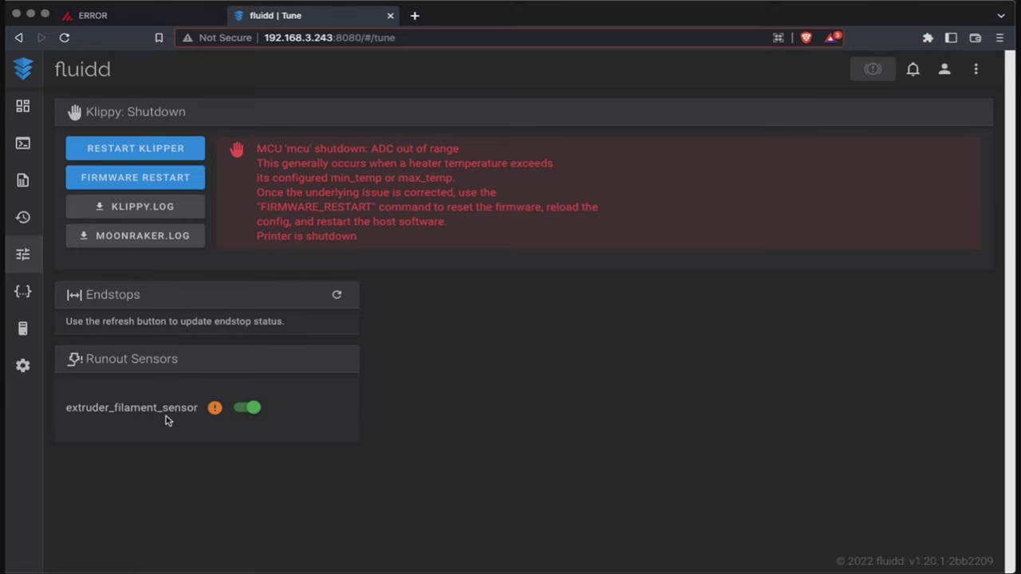
click(23, 182)
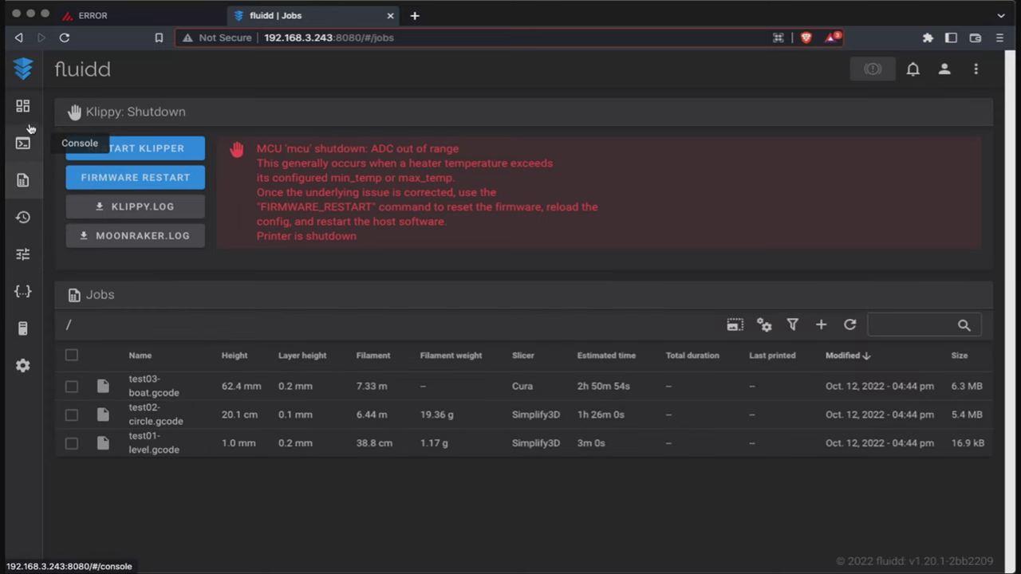
click(27, 109)
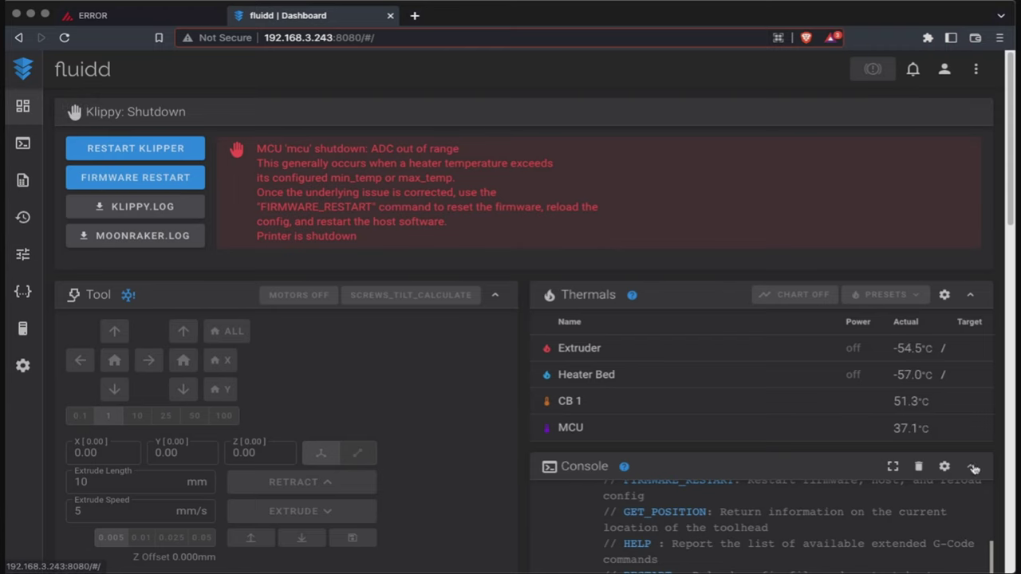
scroll(893, 428, down, 2)
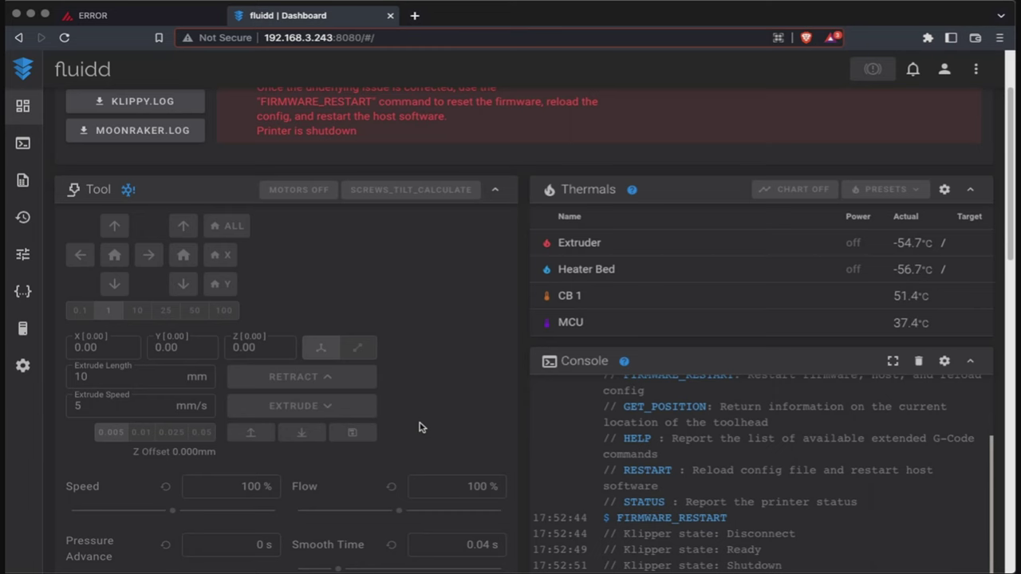
Step: Open printer.cfg from the Configuration page, highlight its [mcu] serial lines, and close it
click(24, 292)
scroll(224, 415, down, 2)
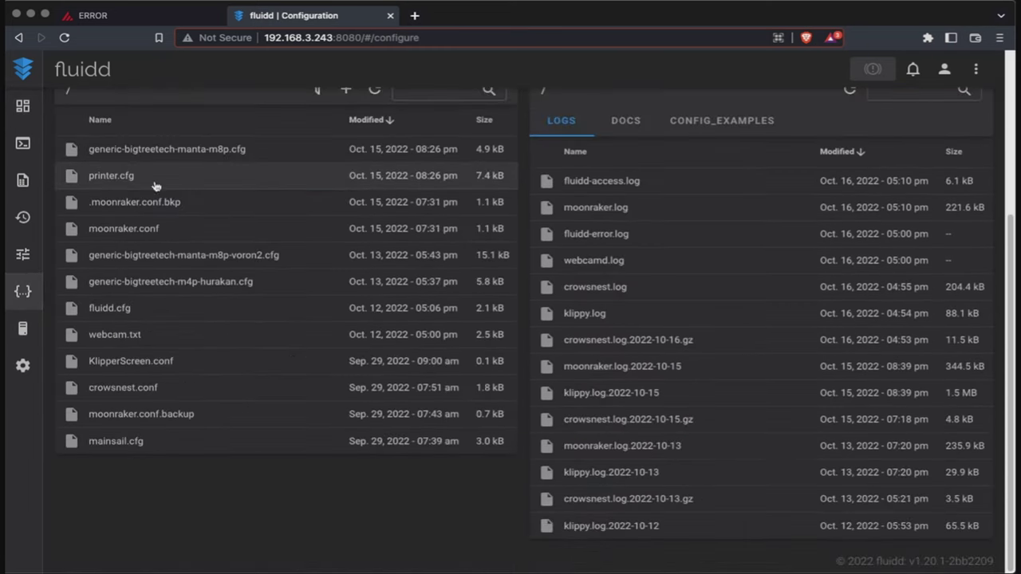
click(126, 175)
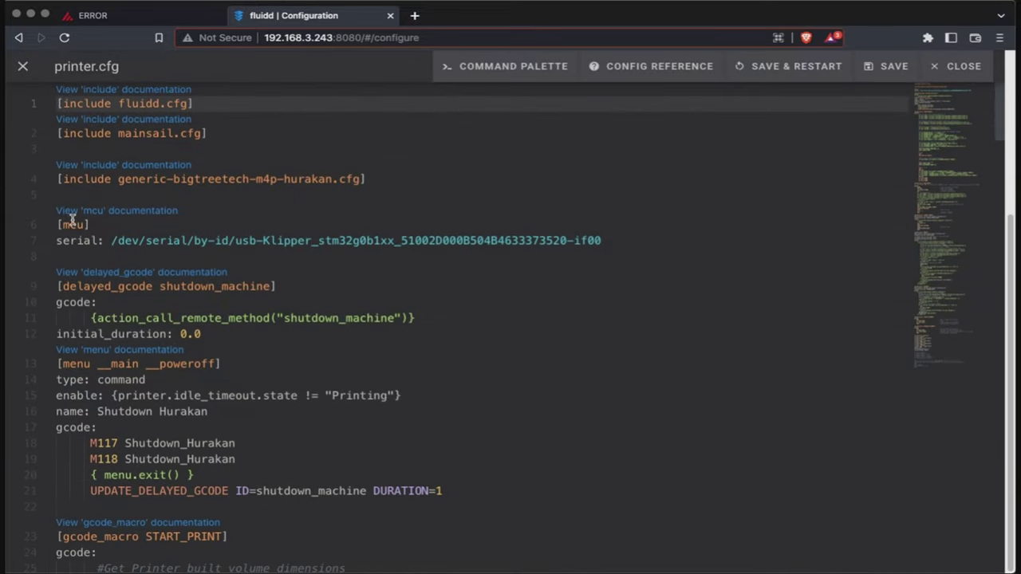
drag(57, 224, 674, 241)
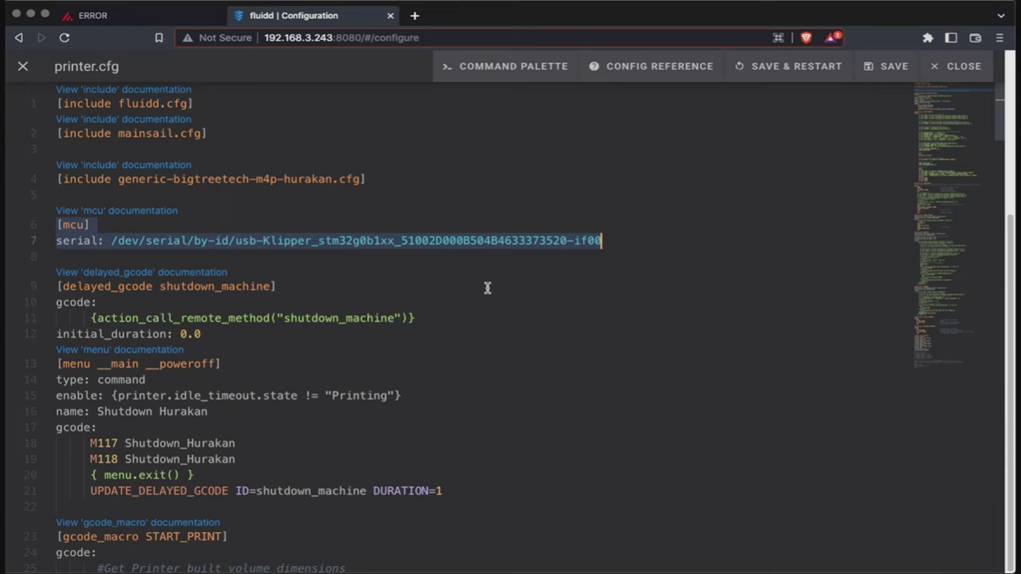
scroll(487, 288, down, 2)
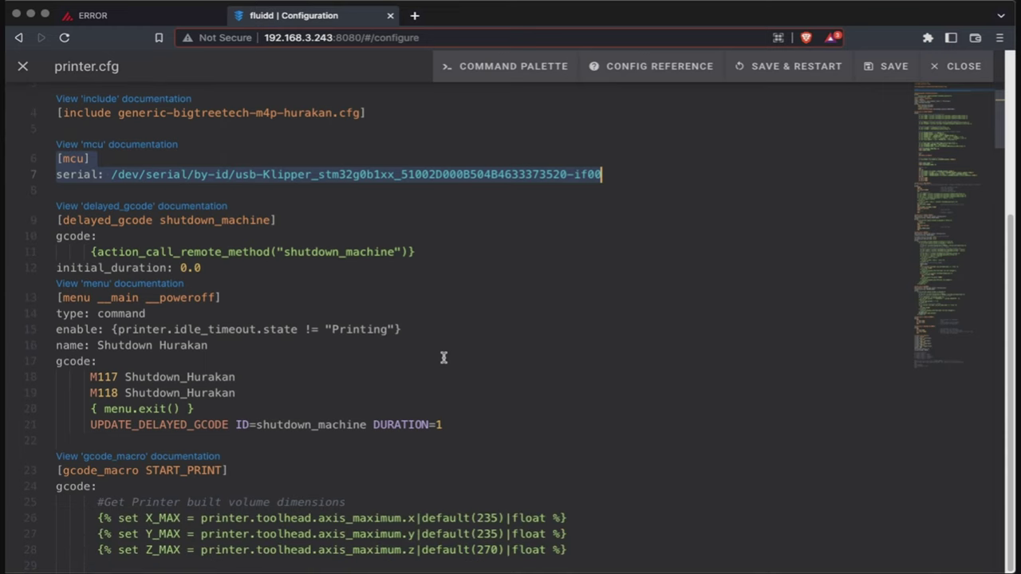
scroll(585, 301, down, 3)
scroll(584, 301, up, 5)
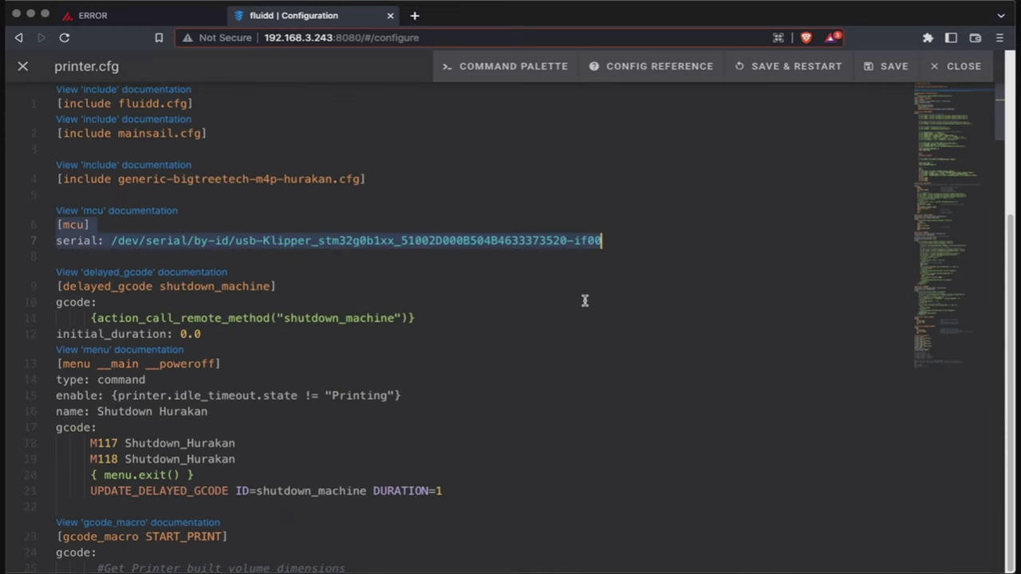
click(22, 66)
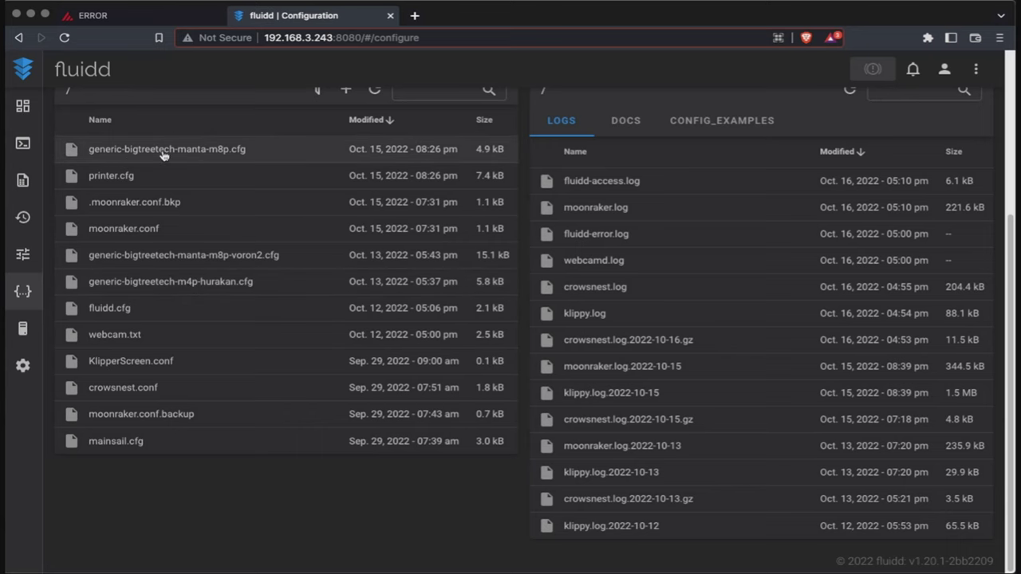
Step: Open generic-bigtreetech-manta-m8p.cfg and read through its [mcu] serial, stepper, extruder and heater_bed sections
click(162, 154)
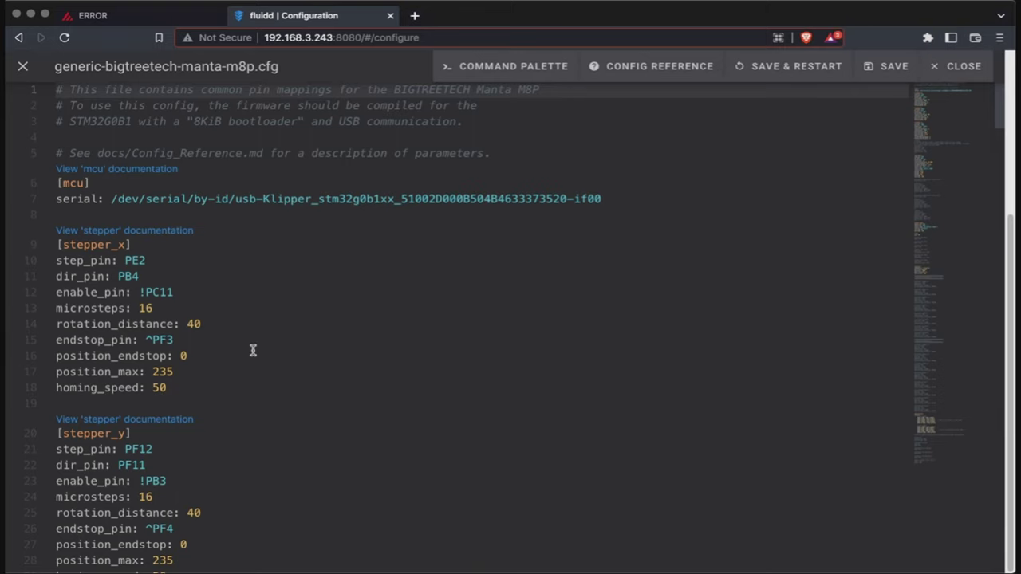
scroll(251, 350, down, 3)
scroll(253, 350, down, 5)
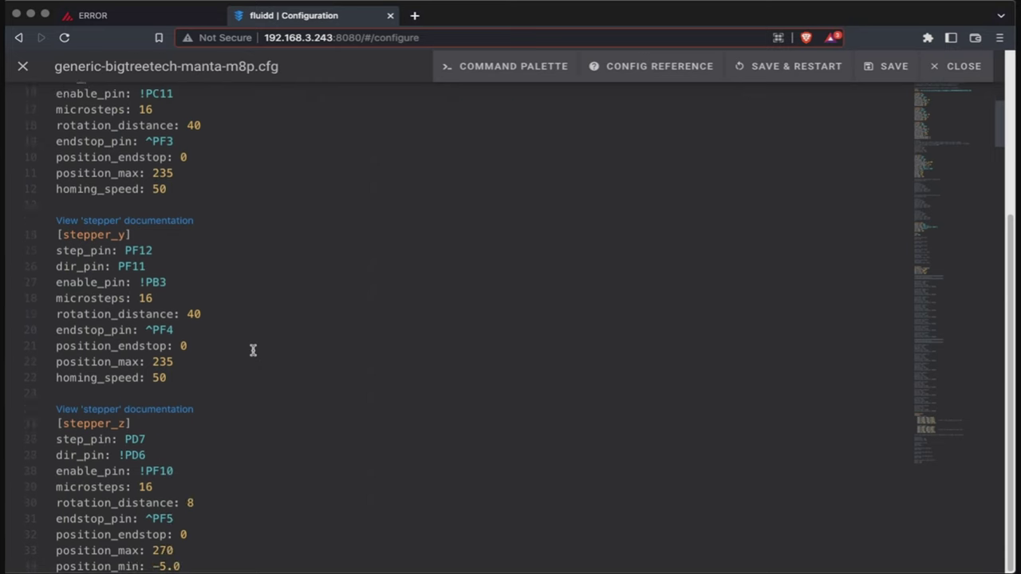
scroll(252, 350, down, 5)
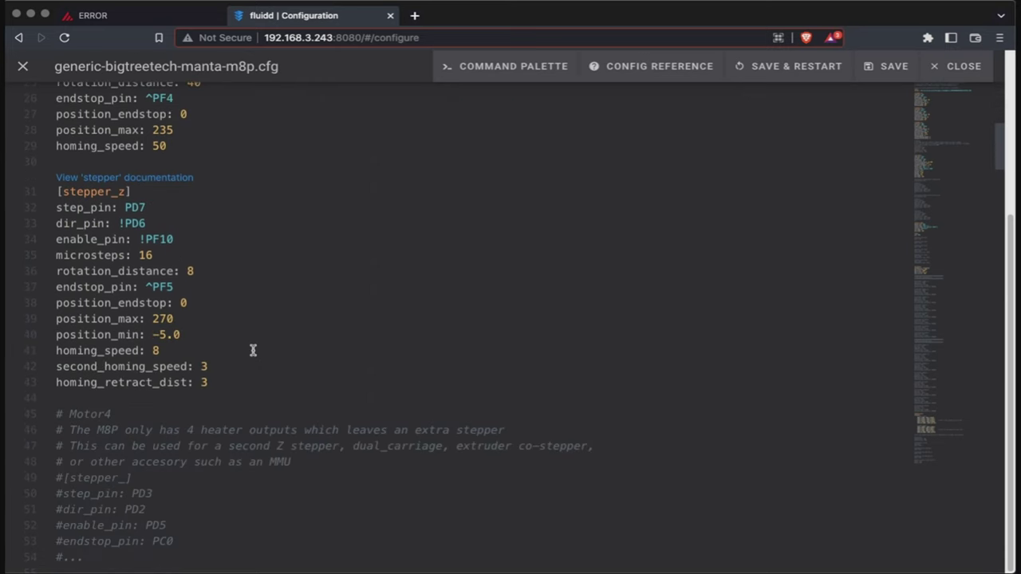
scroll(253, 350, down, 5)
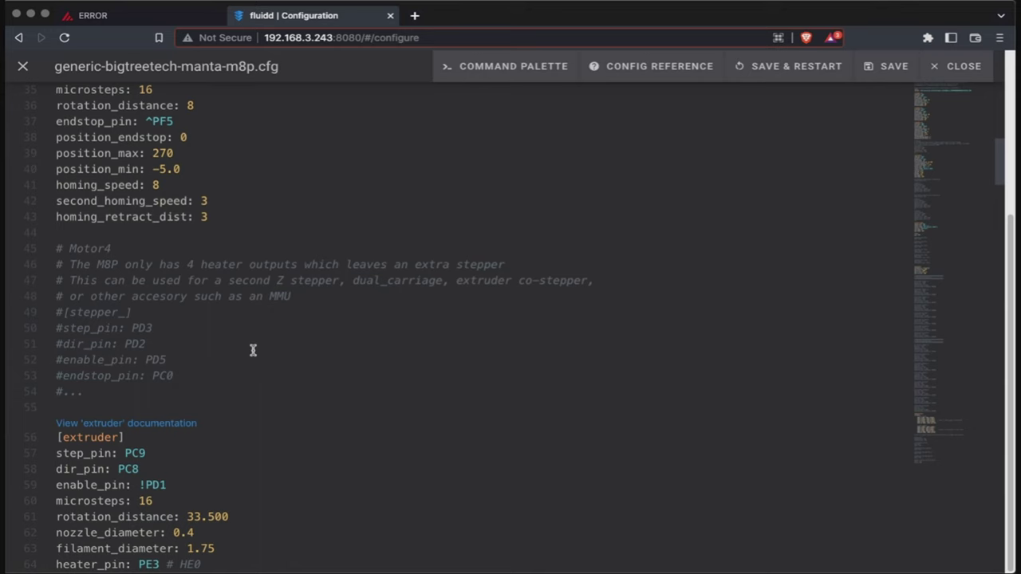
scroll(252, 350, down, 5)
scroll(253, 350, down, 4)
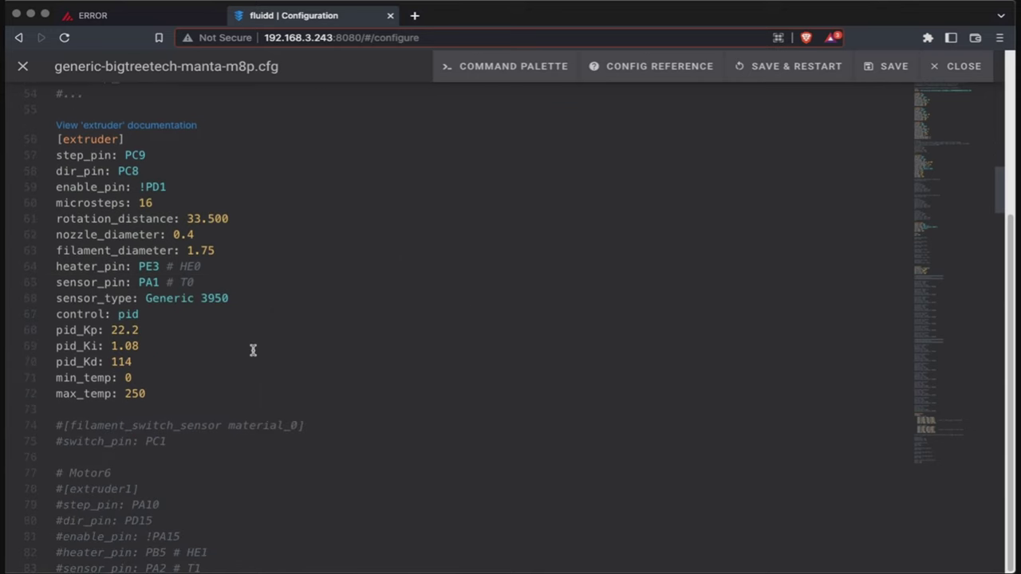
scroll(253, 350, down, 7)
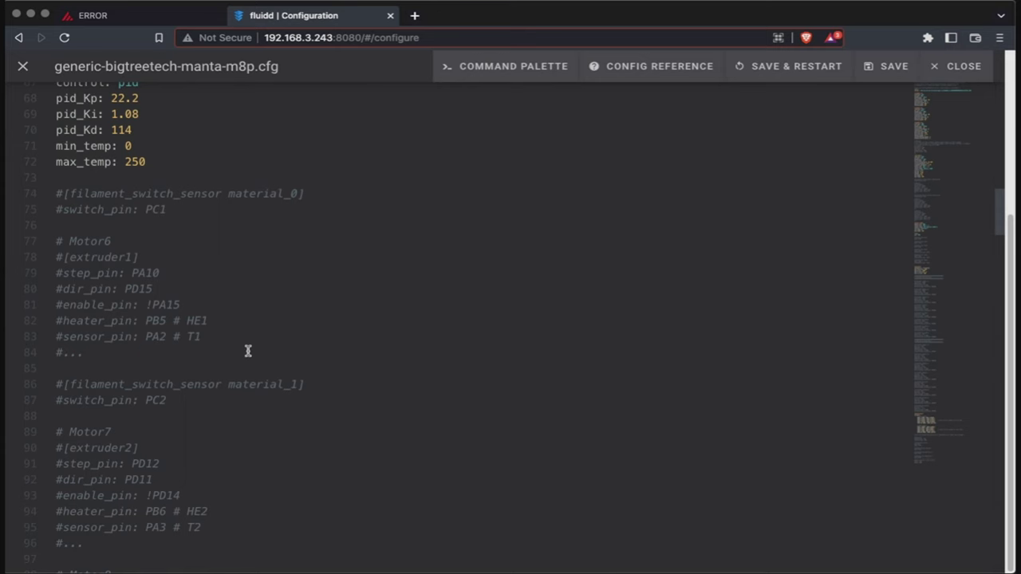
scroll(248, 351, up, 20)
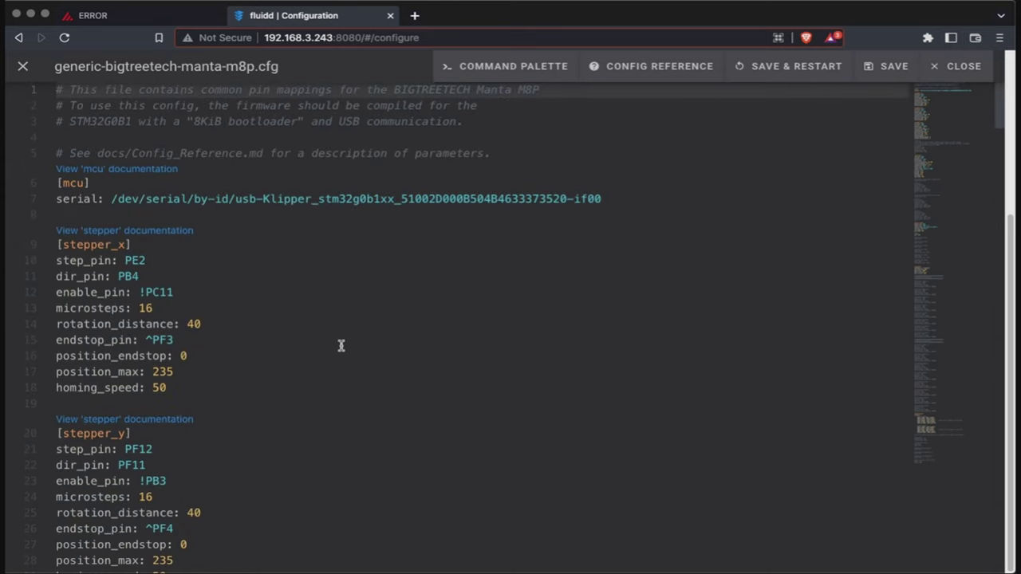
scroll(340, 345, down, 2)
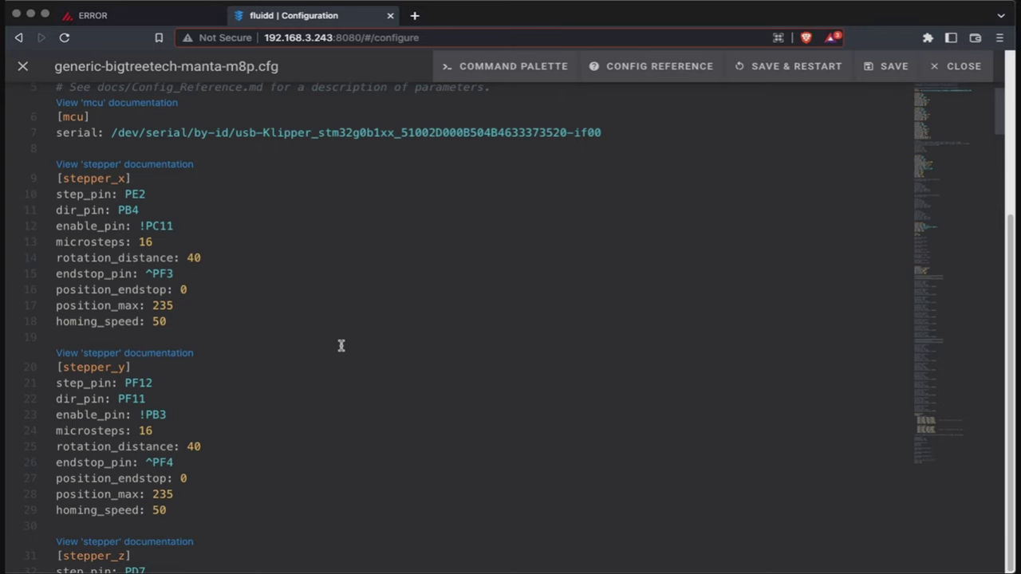
scroll(341, 345, down, 2)
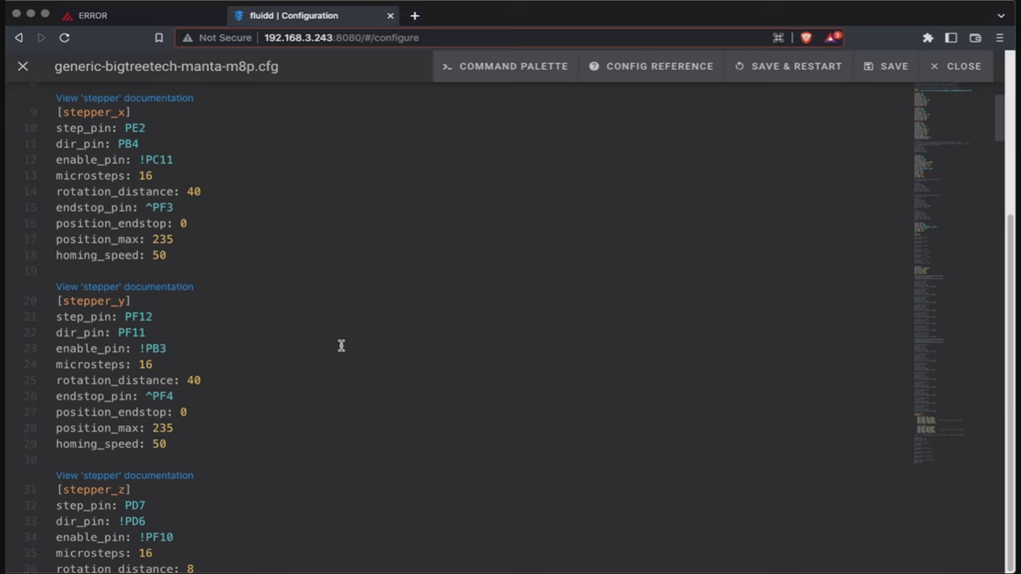
scroll(340, 345, down, 5)
scroll(341, 345, down, 8)
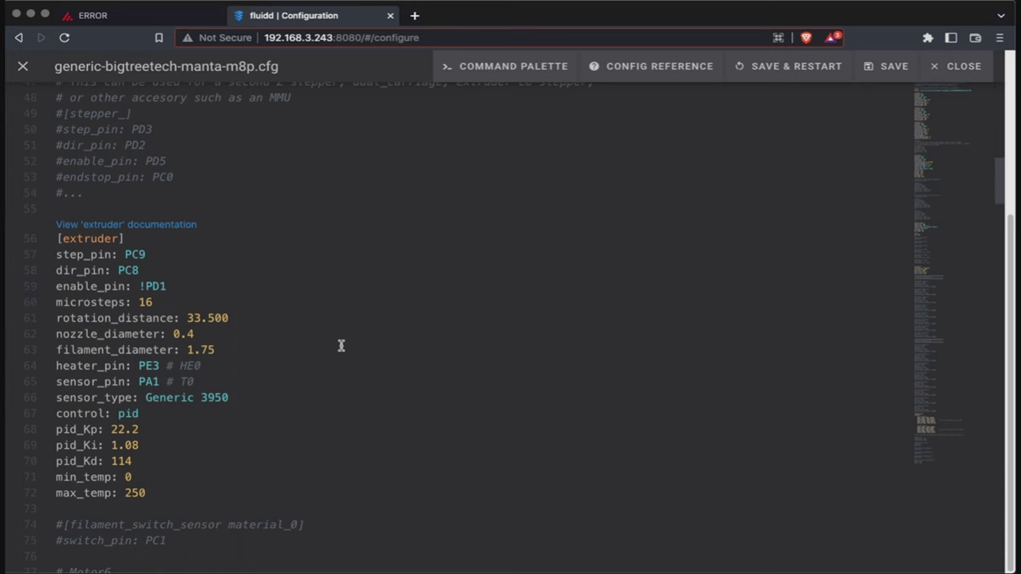
scroll(340, 346, down, 20)
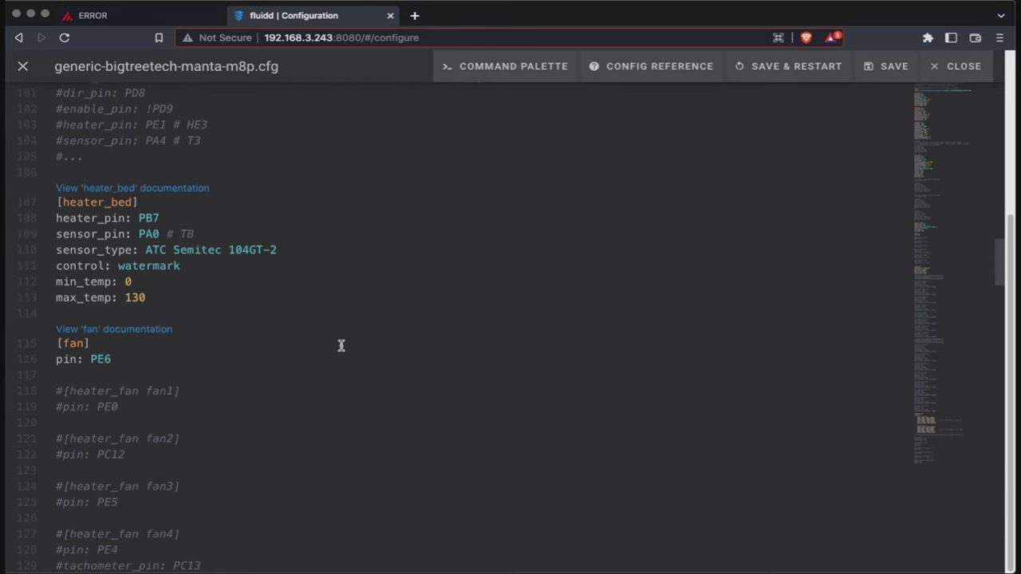
scroll(340, 346, up, 20)
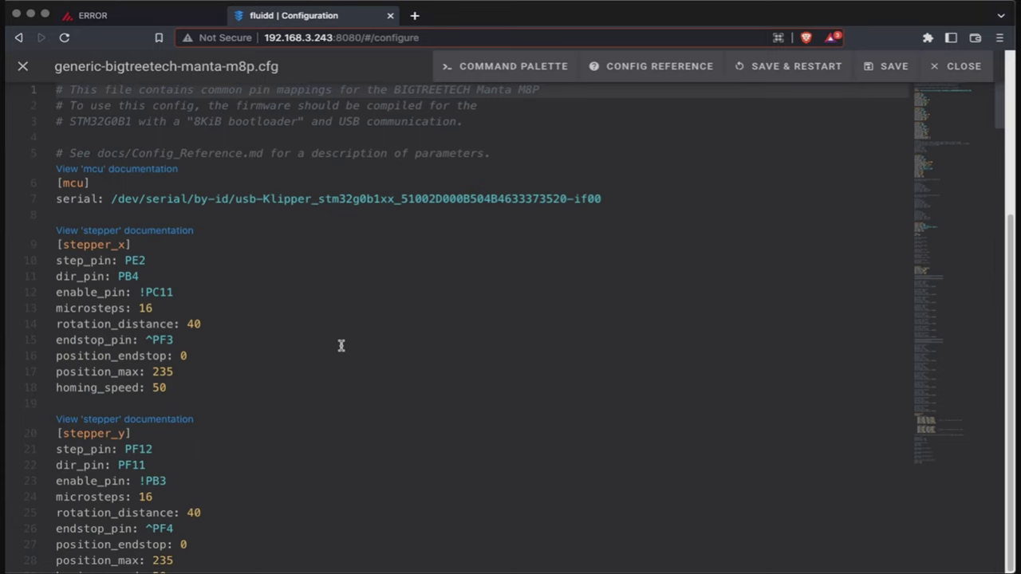
Step: Close the M8P config file and return to the Dashboard showing the ADC shutdown notice
click(965, 69)
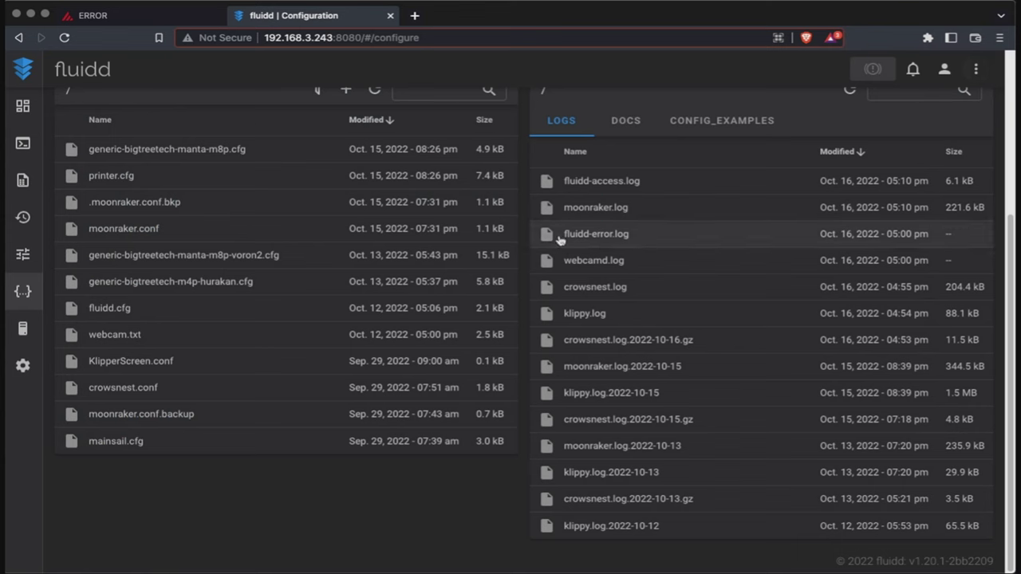
click(23, 109)
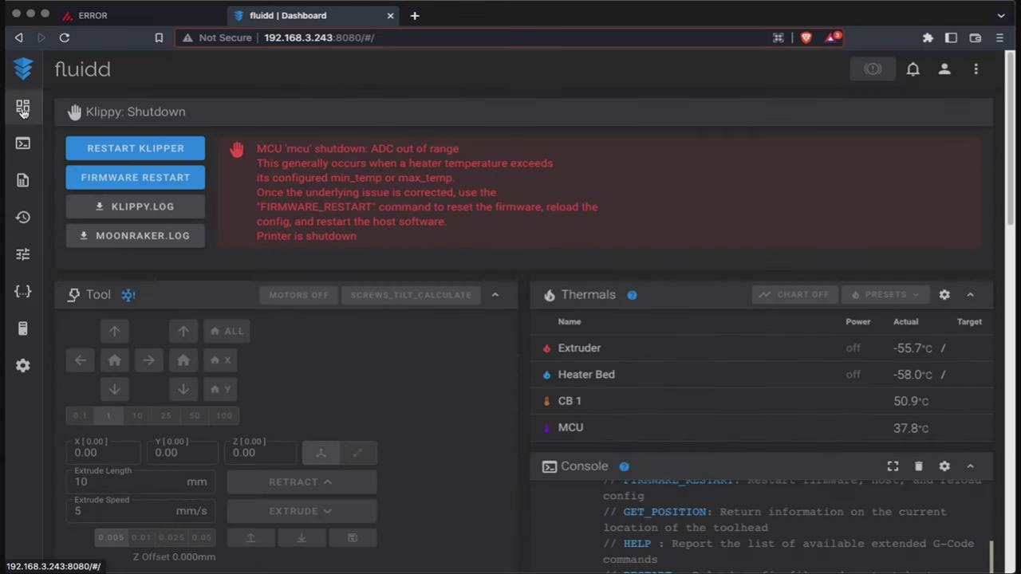